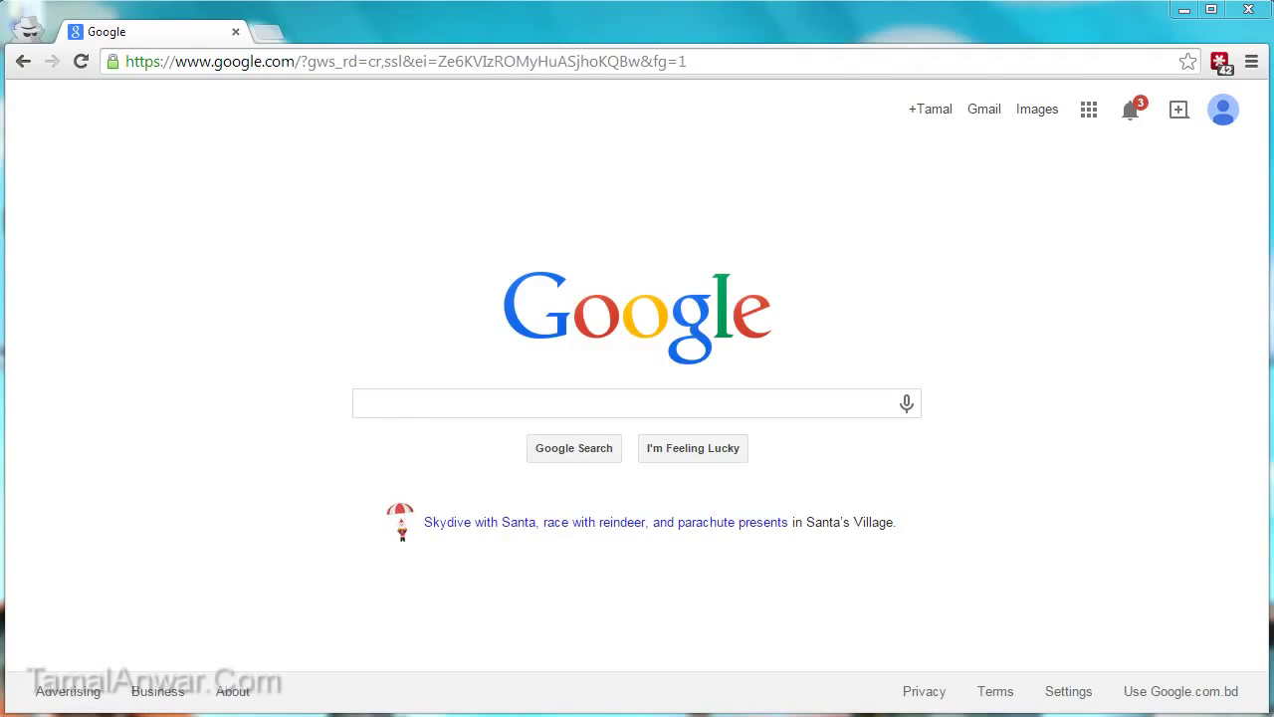
Step: Search Google for 'facebook'
left_click(376, 399)
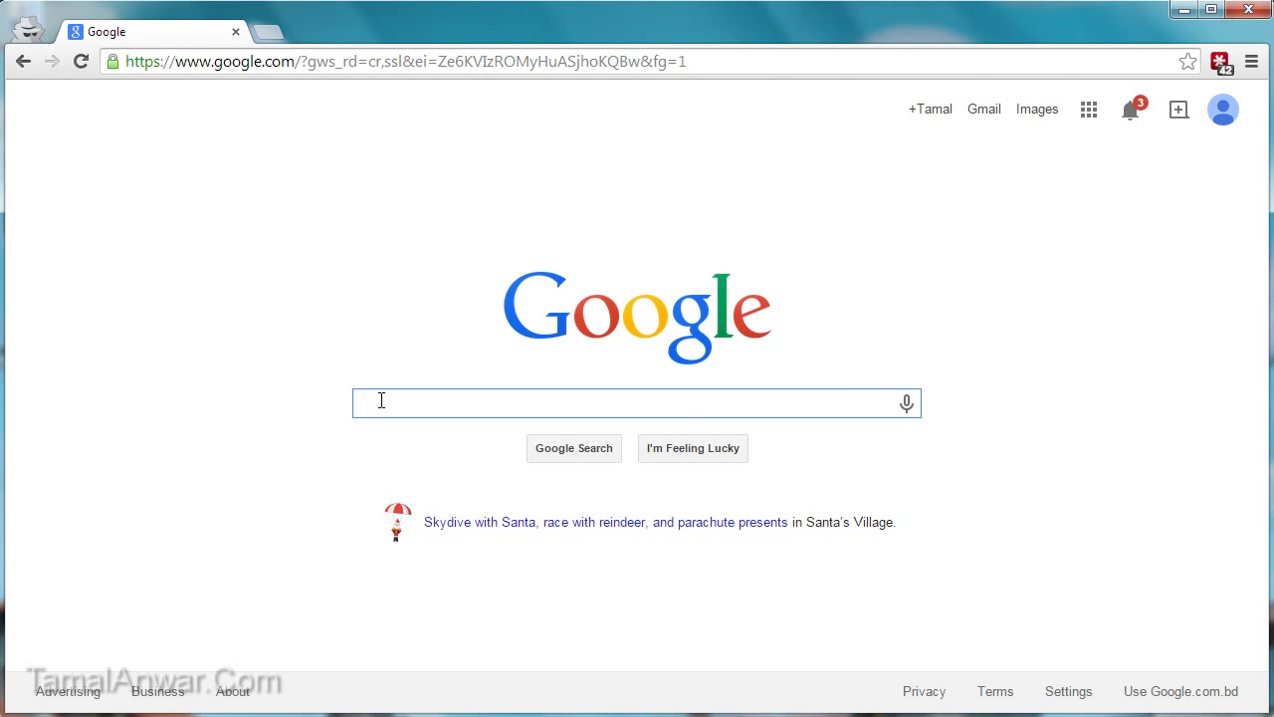
type("facebook")
key("Return")
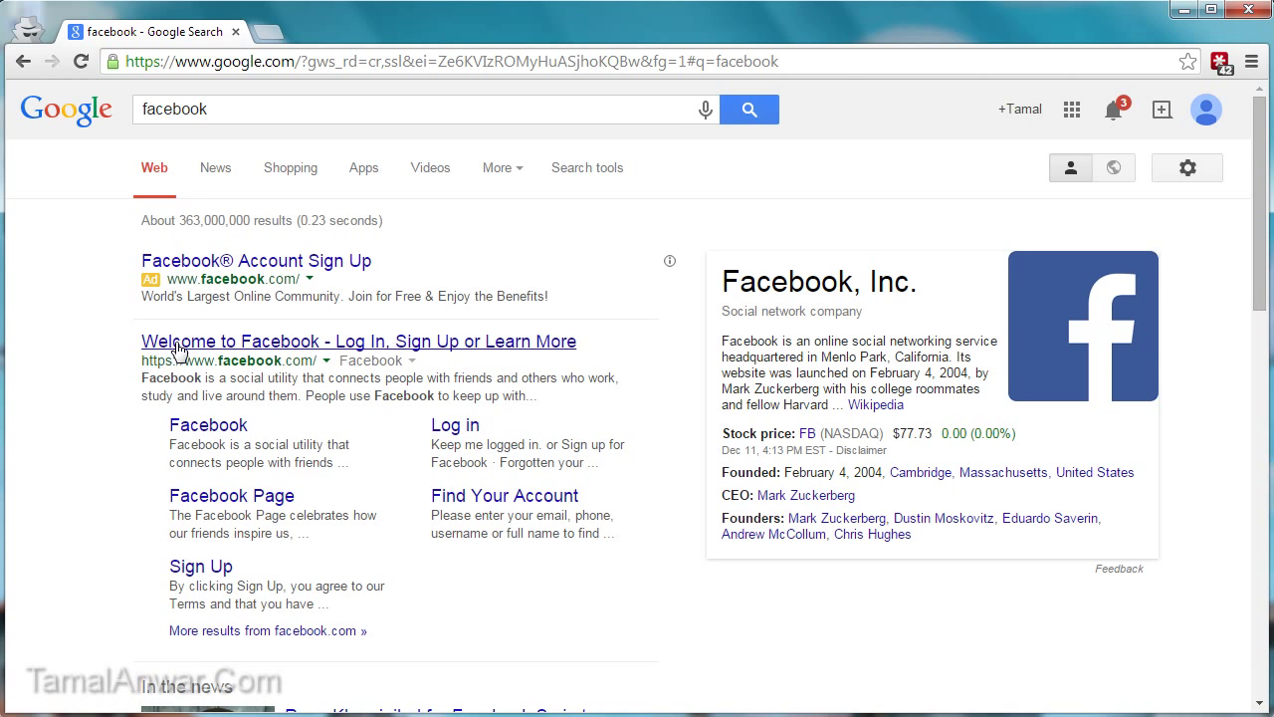
Step: Open the 'Welcome to Facebook - Log In, Sign Up or Learn More' result to reach facebook.com
left_click(319, 341)
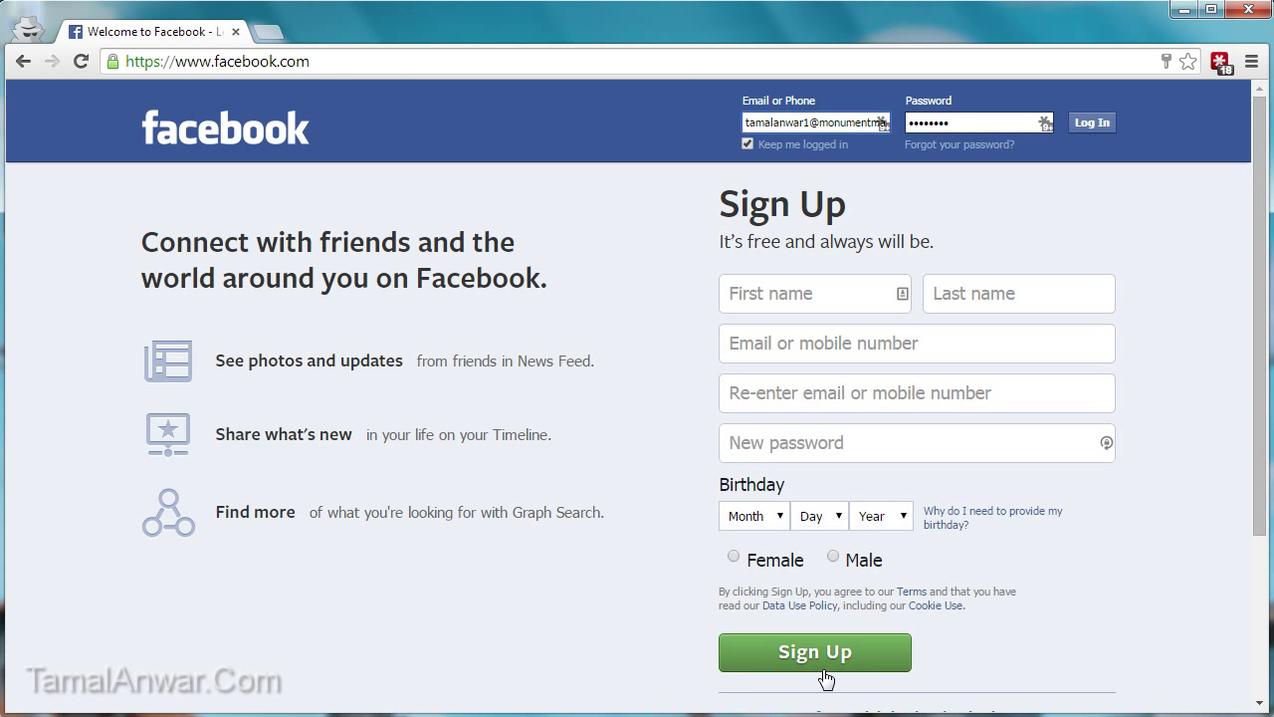
Step: Enter the first and last name, the e-mail address twice, and a password
left_click(773, 293)
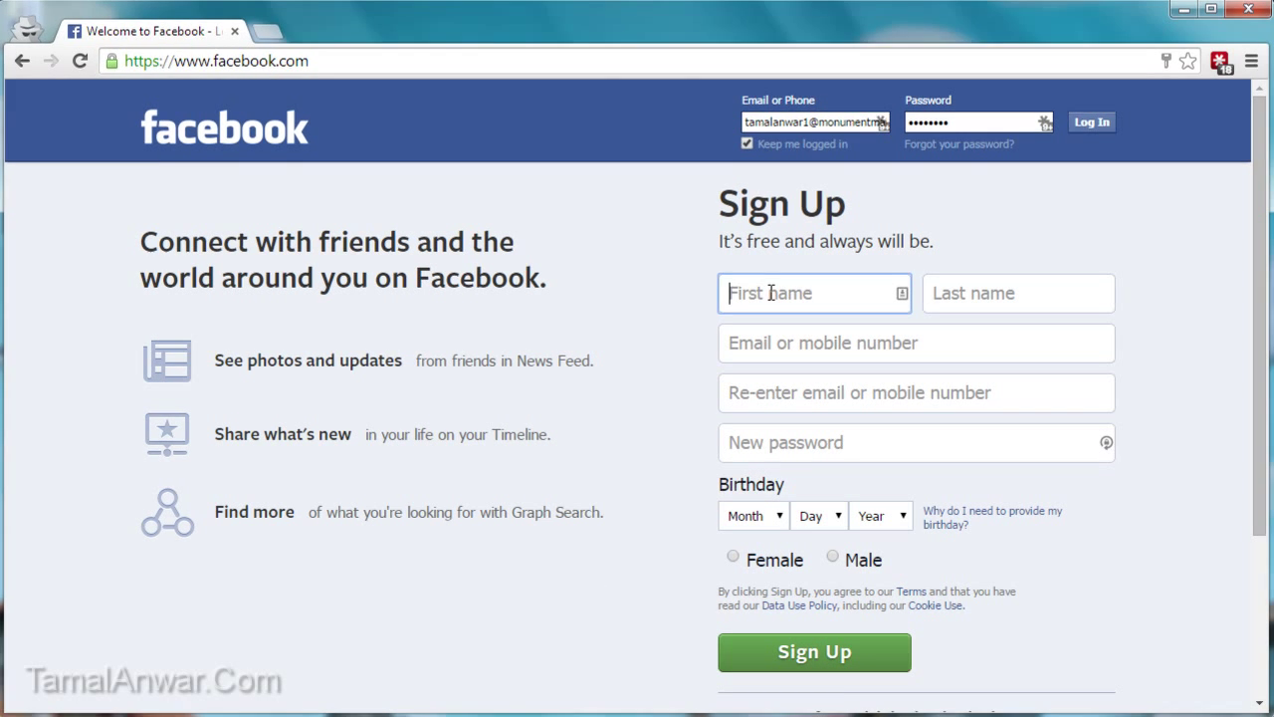
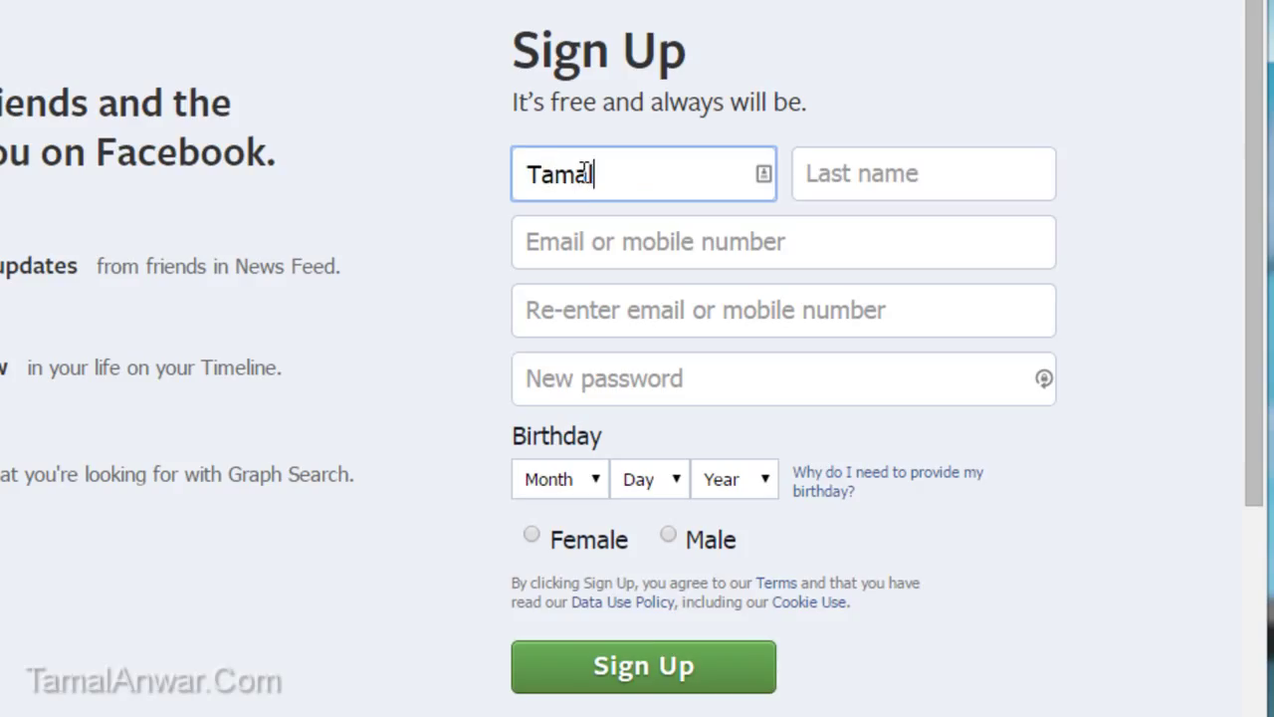
key("Tab")
key("Tab")
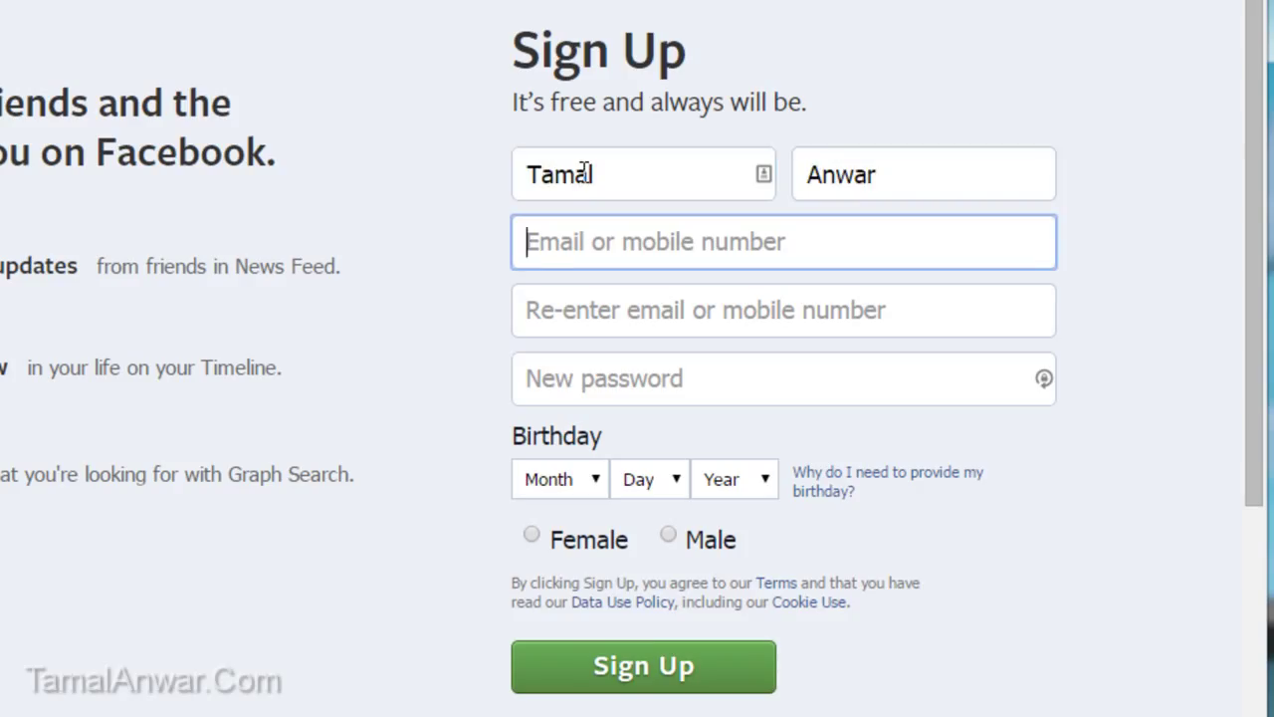
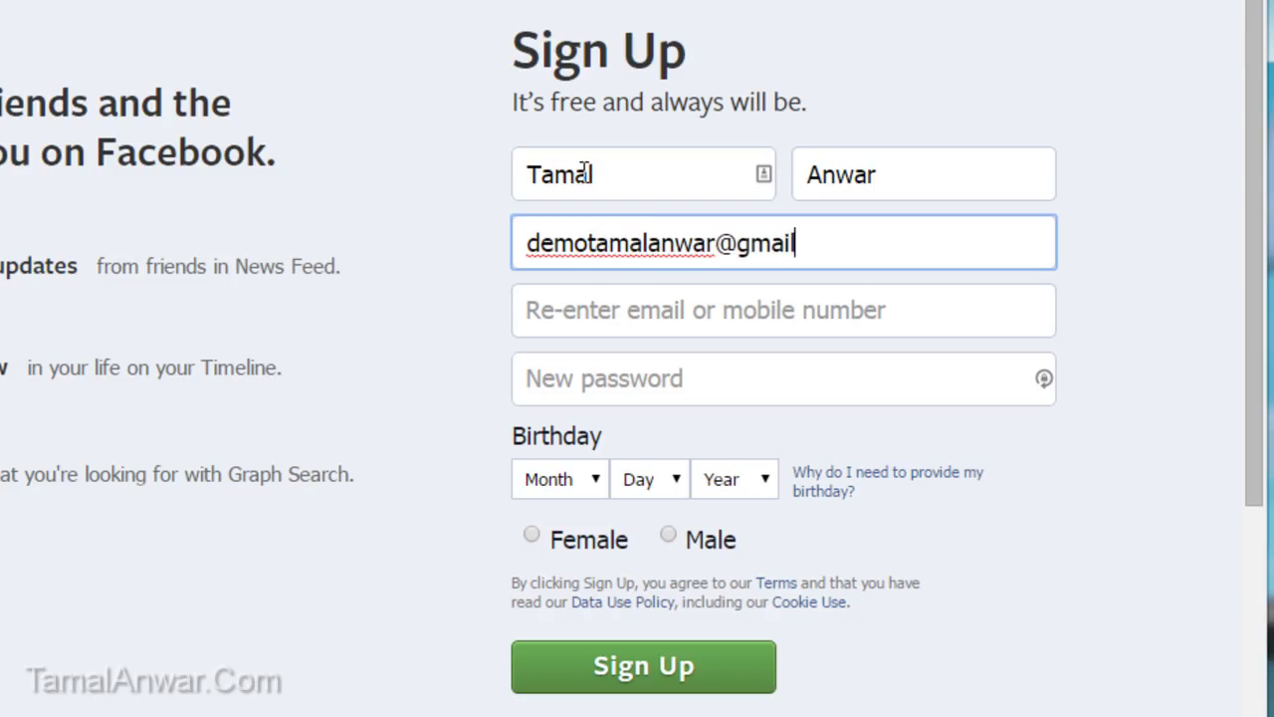
key("ctrl+a")
key("ctrl+c")
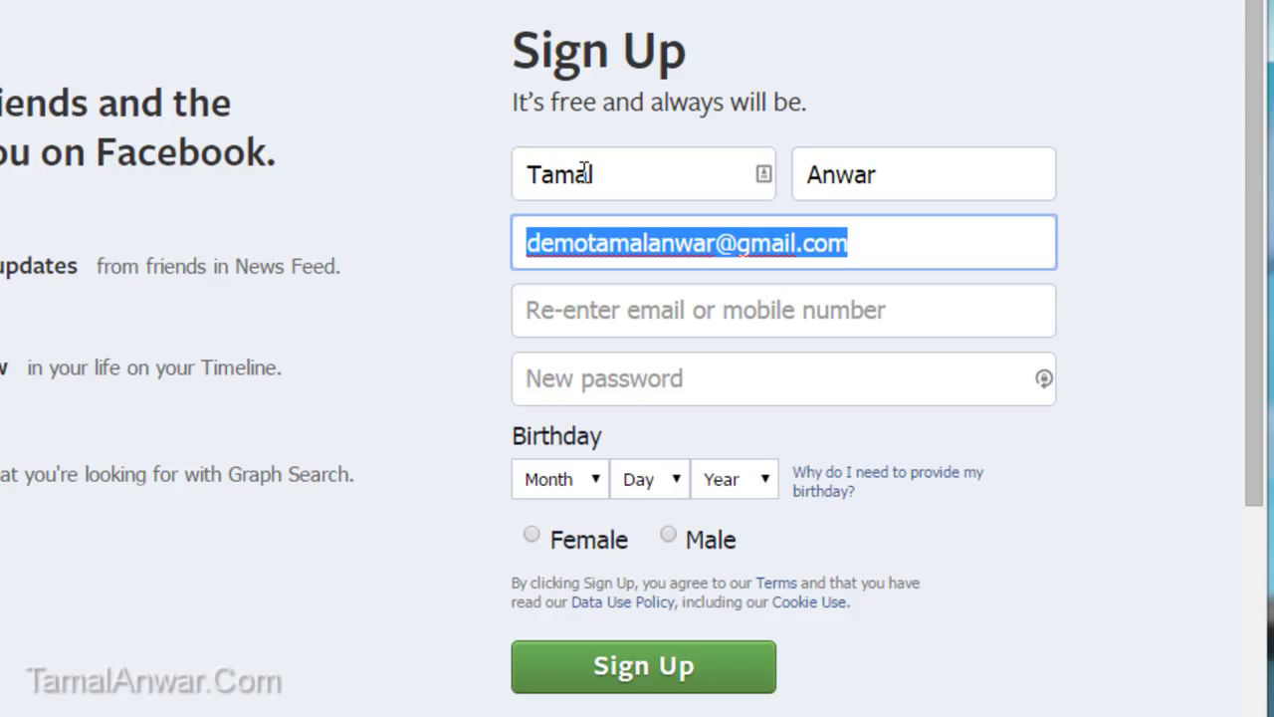
key("Tab")
key("ctrl+v")
key("Tab")
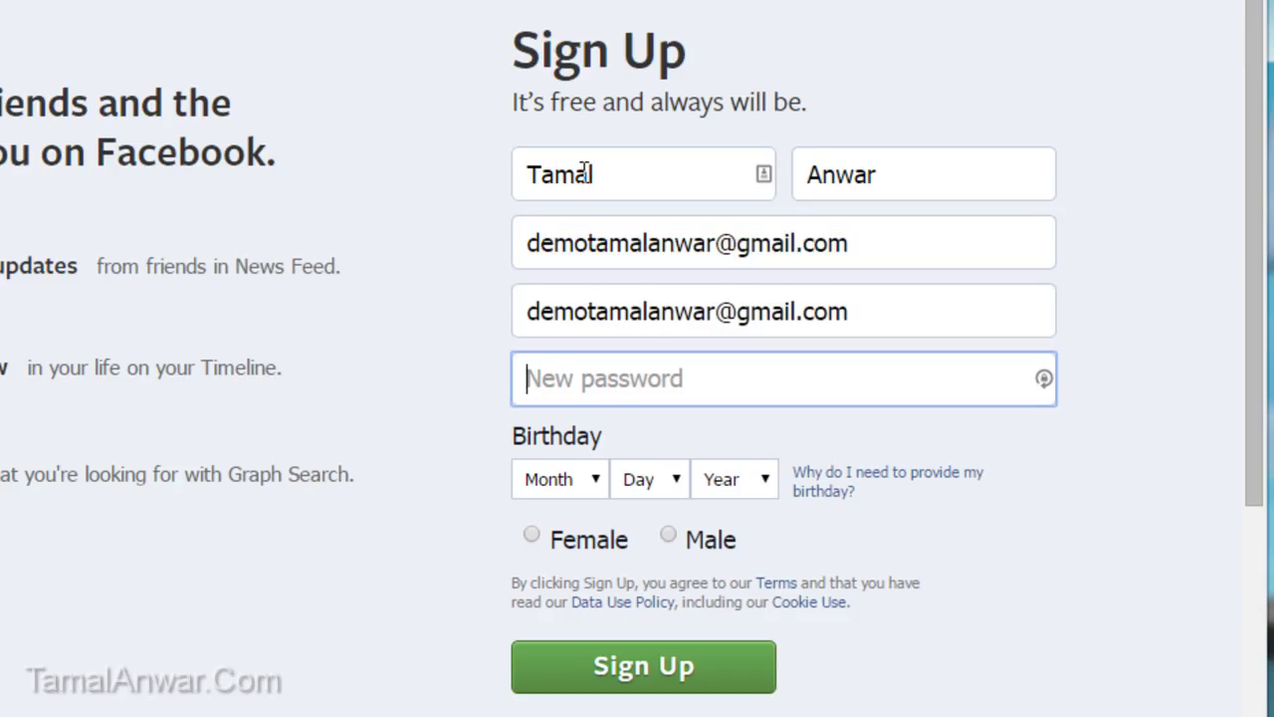
type("*****")
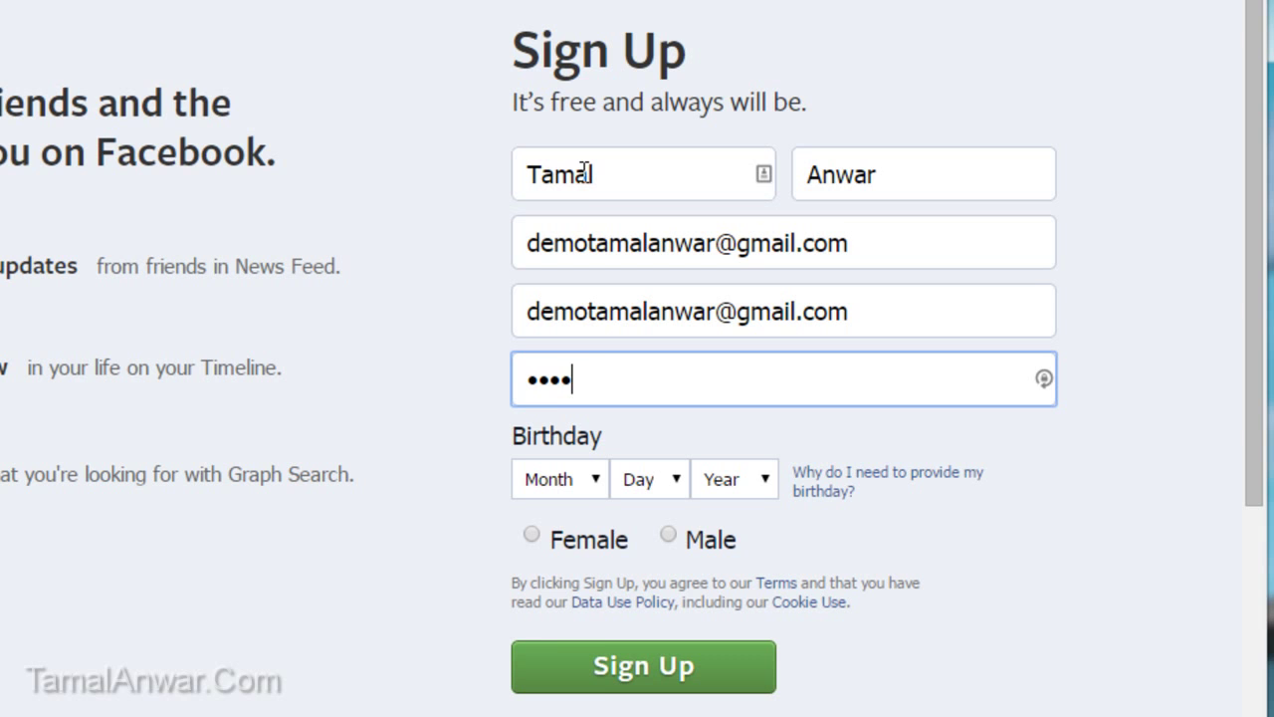
type("***")
Step: Set the birthday to Mar 29 1988 and the gender to Male
left_click(580, 479)
left_click(563, 571)
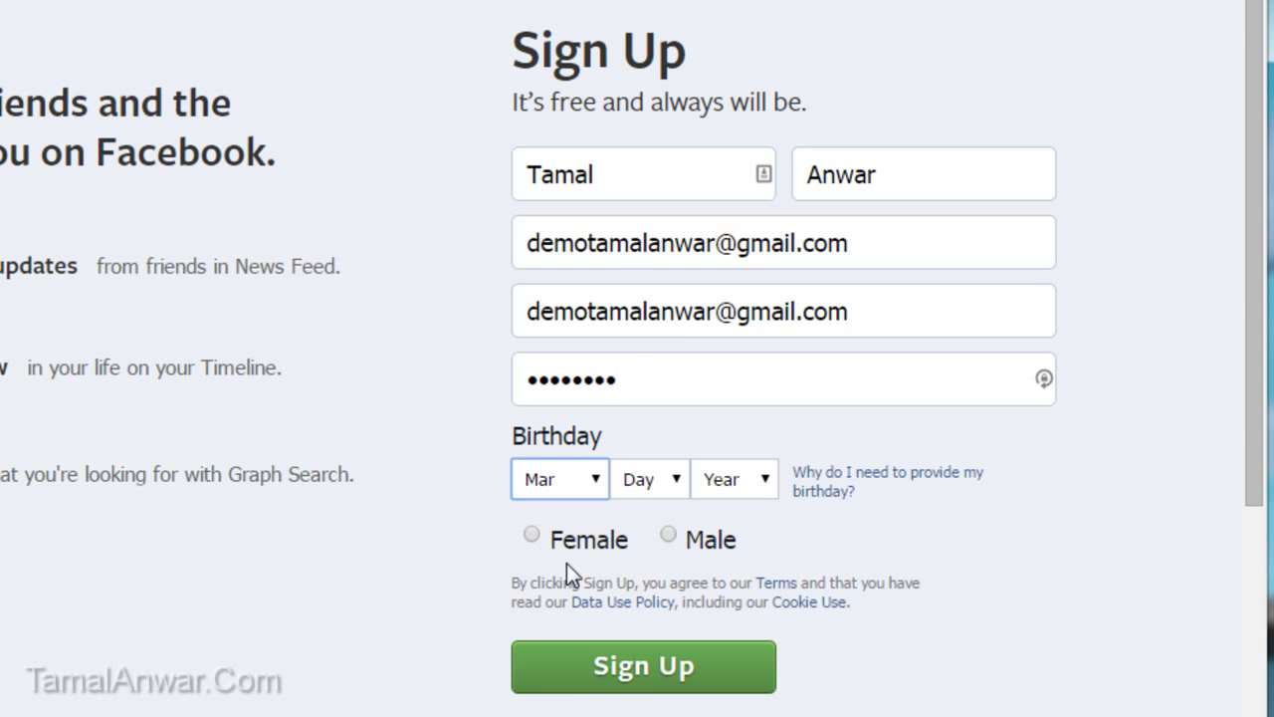
left_click(652, 481)
scroll(672, 319, "down", 3)
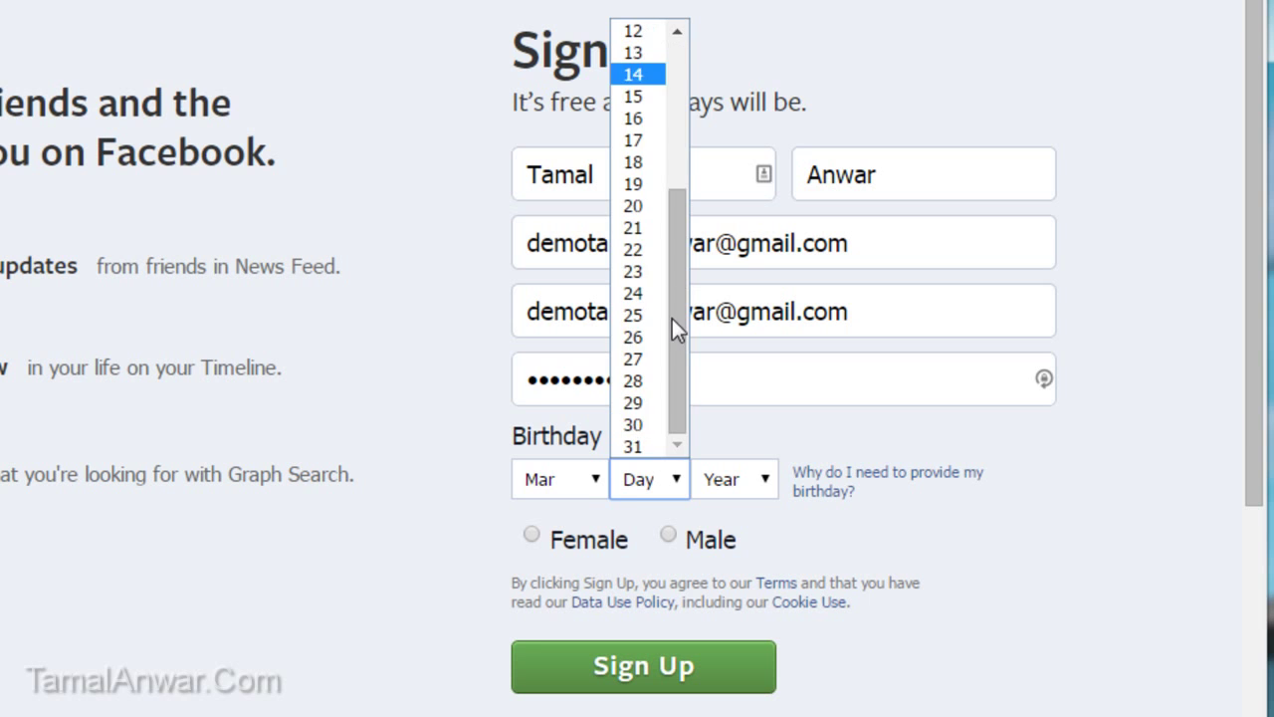
left_click(637, 402)
left_click(713, 488)
left_click(738, 304)
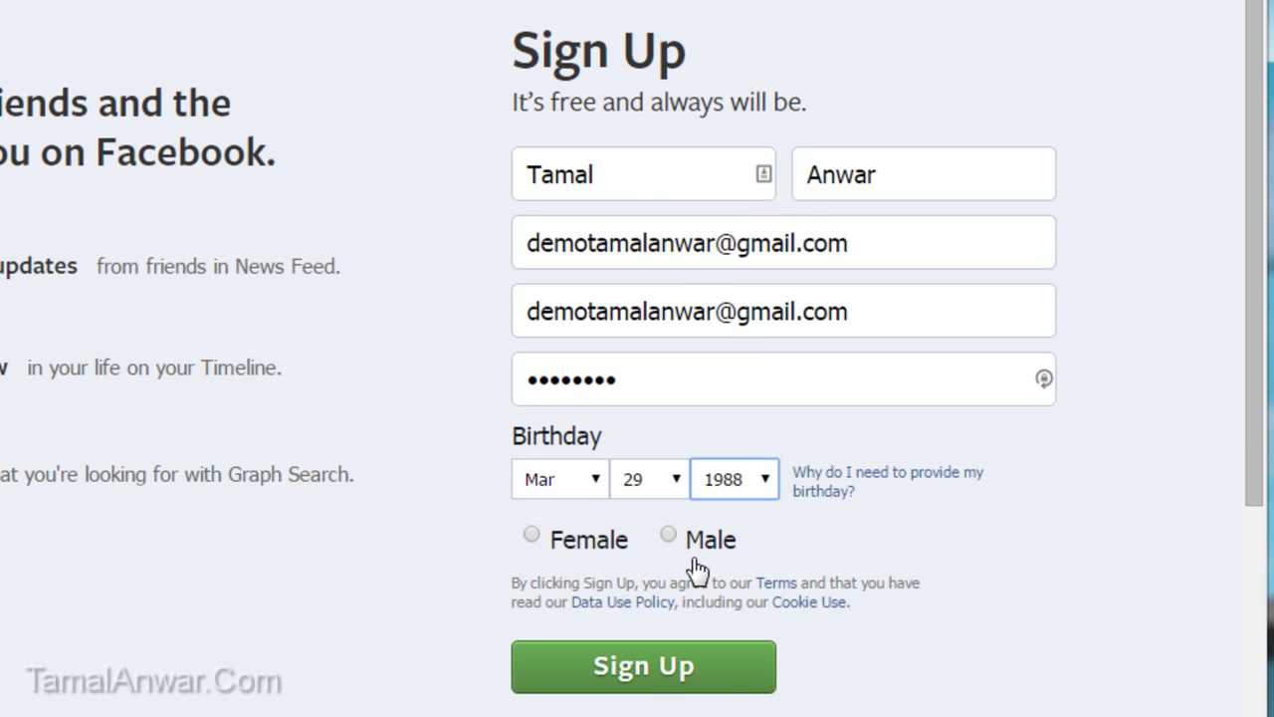
left_click(669, 537)
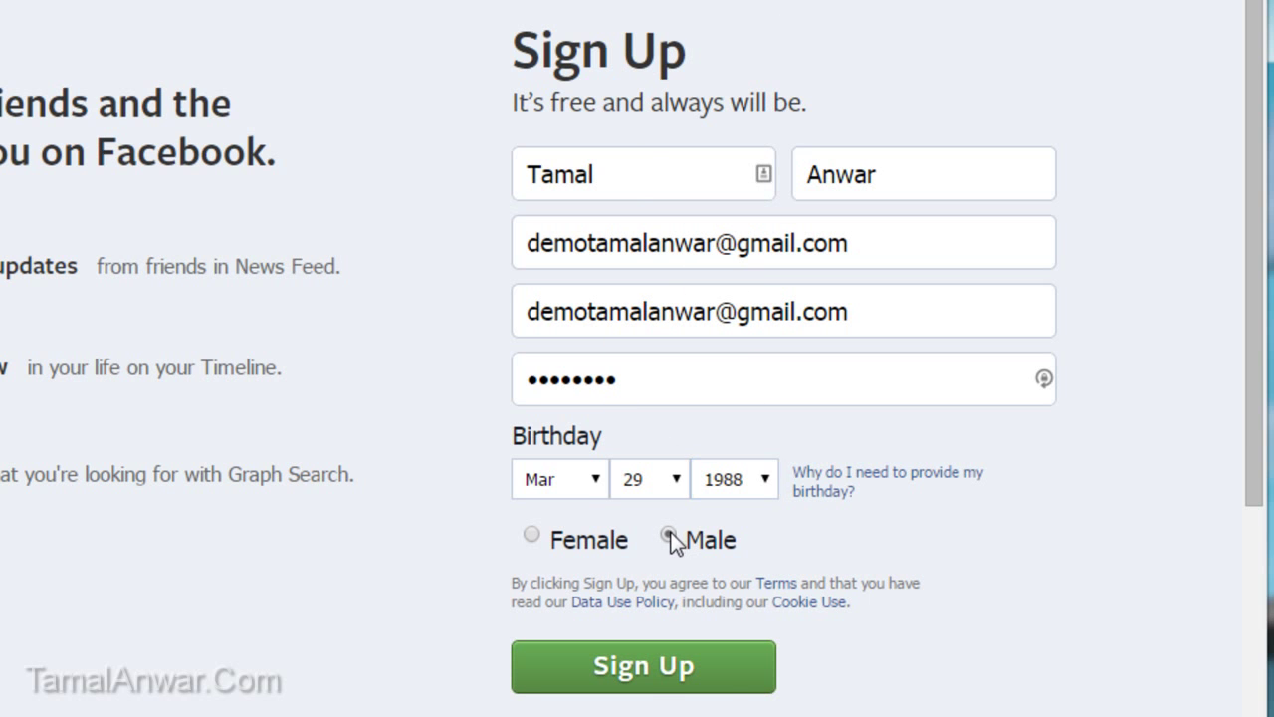
Step: Submit the sign-up form to create the account
left_click(657, 669)
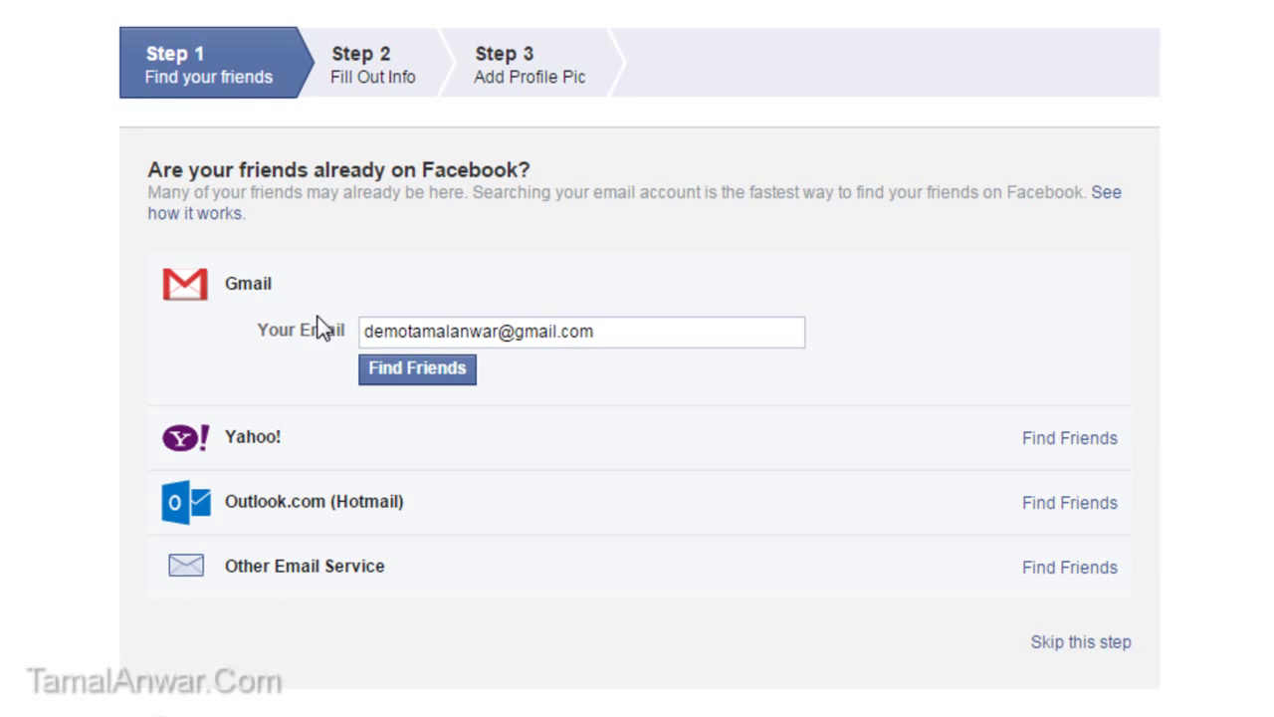
scroll(329, 348, "down", 2)
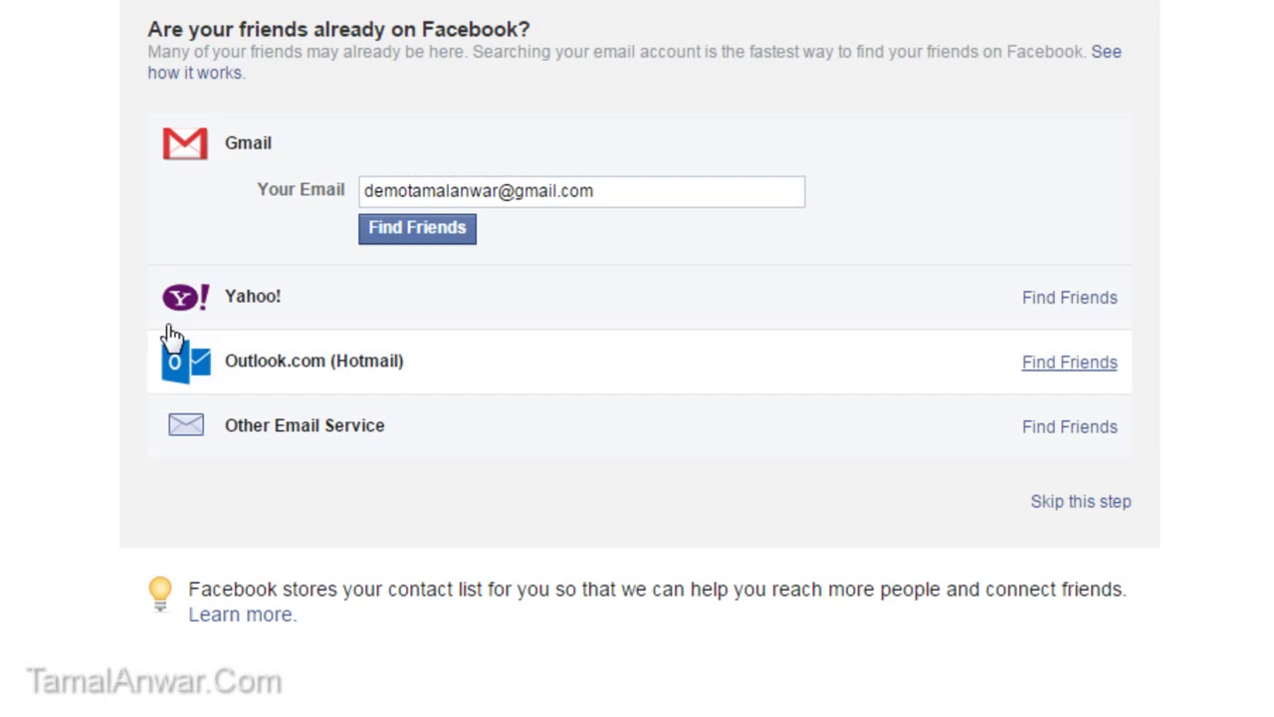
scroll(176, 335, "up", 2)
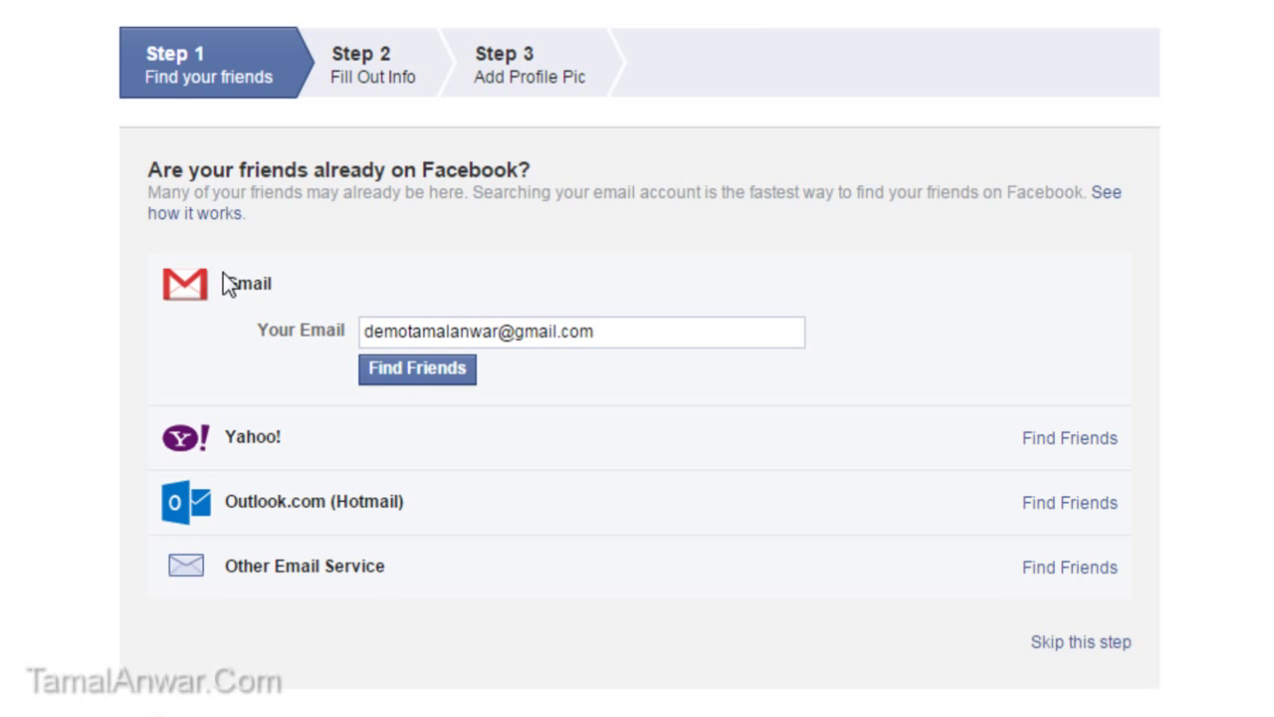
scroll(168, 333, "down", 3)
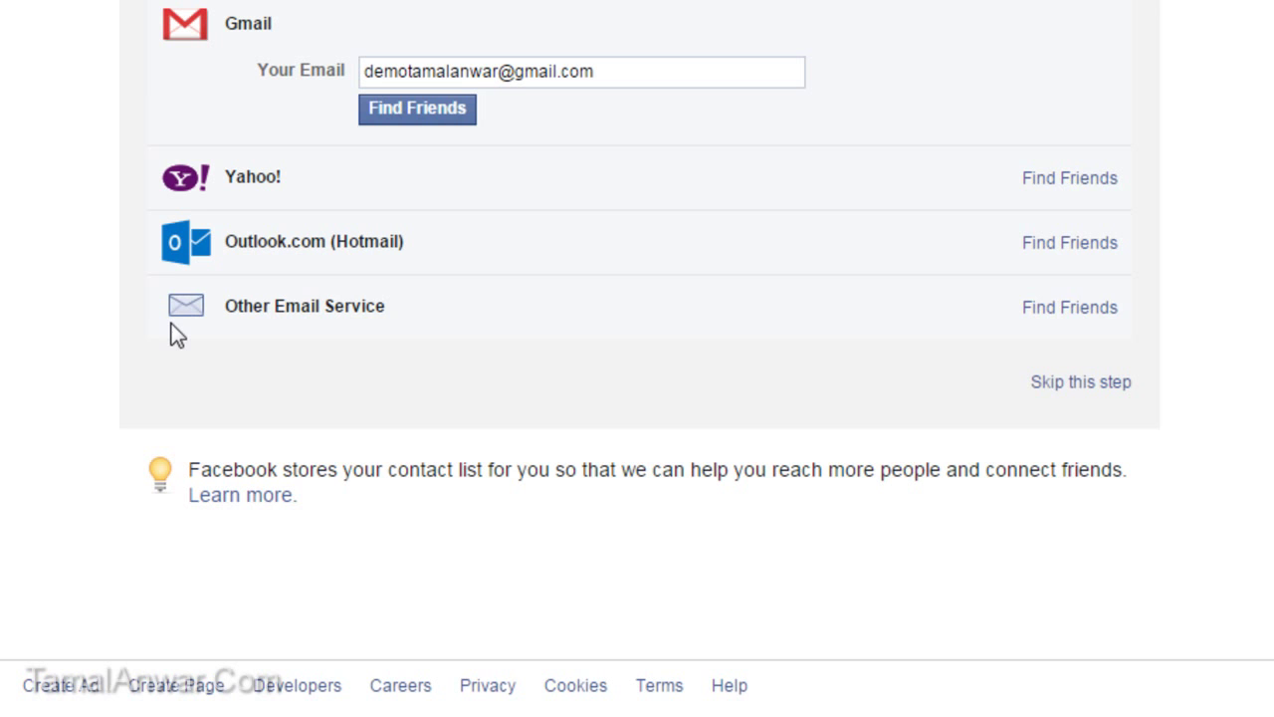
scroll(179, 335, "up", 3)
Step: Skip the Find Your Friends step and confirm the skip
scroll(187, 335, "down", 2)
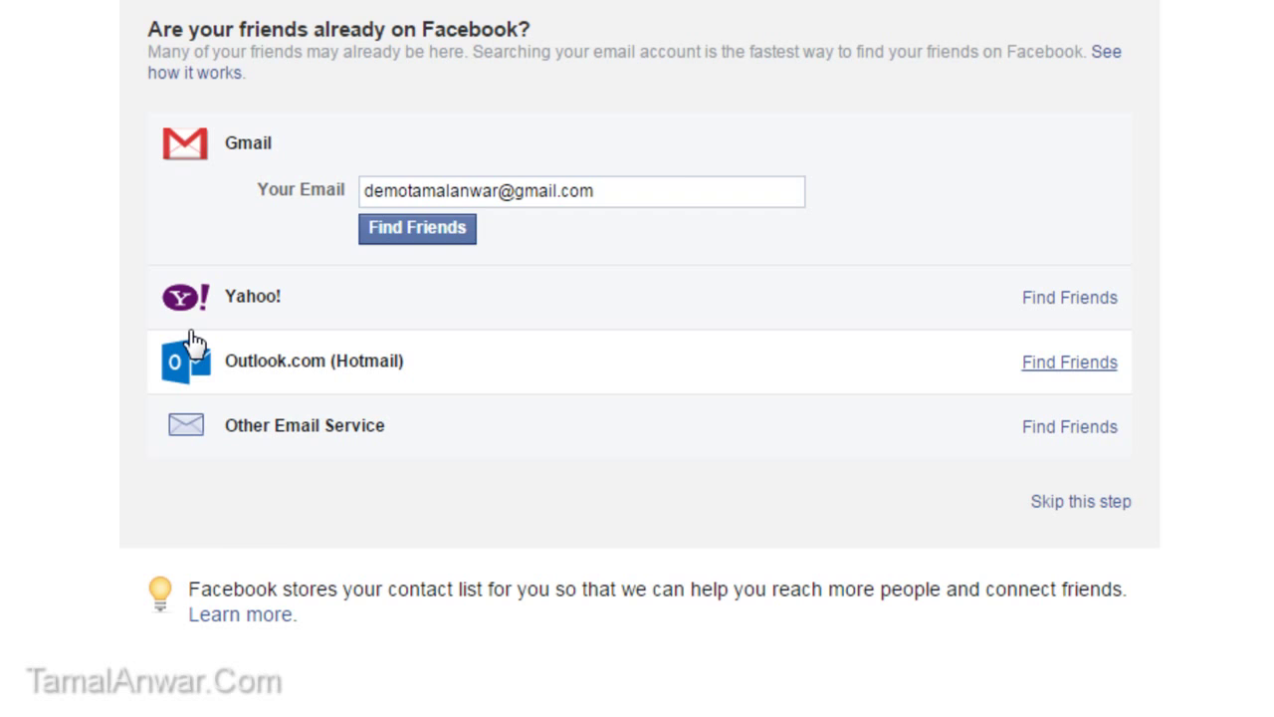
scroll(191, 342, "up", 2)
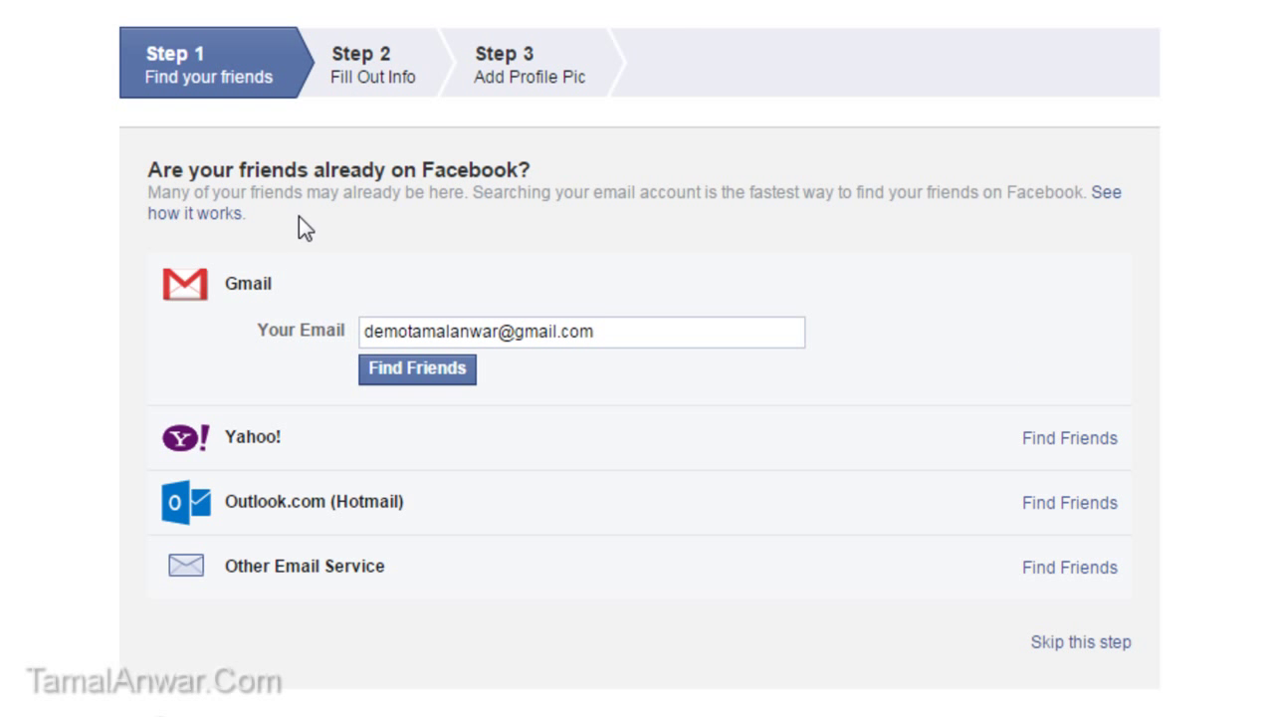
scroll(304, 231, "down", 4)
scroll(304, 239, "up", 4)
left_click(1054, 645)
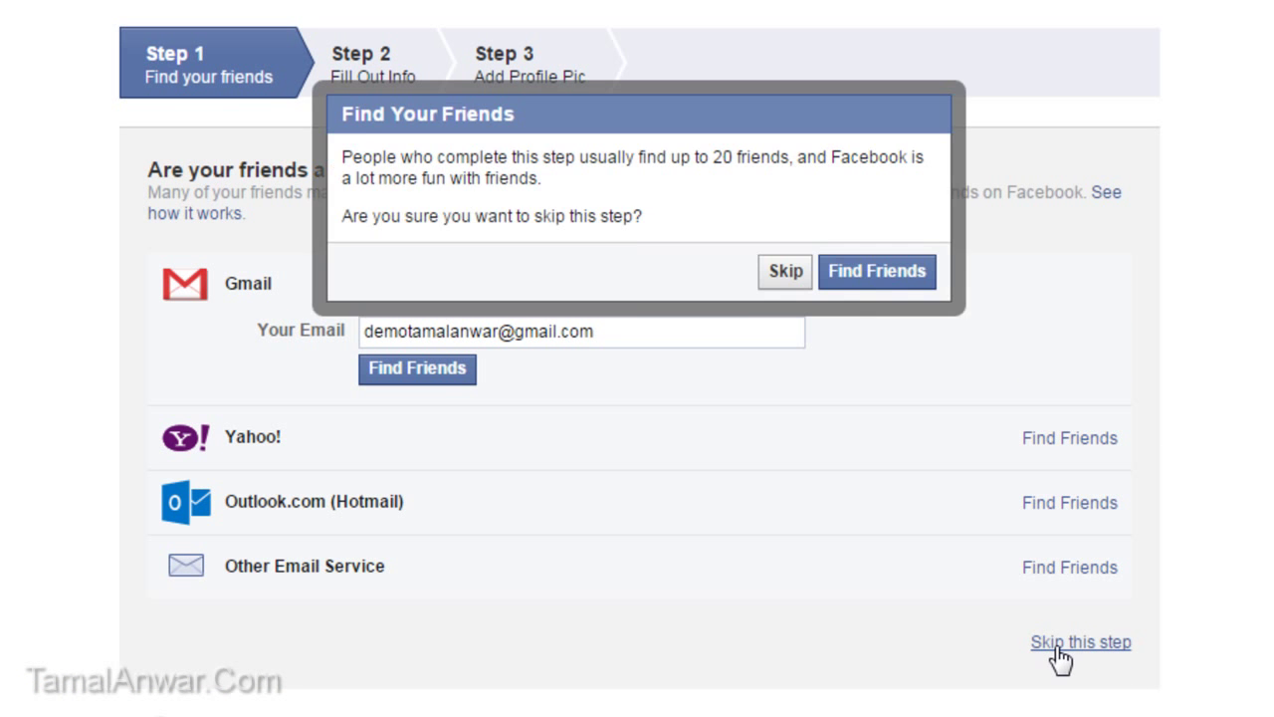
left_click(800, 276)
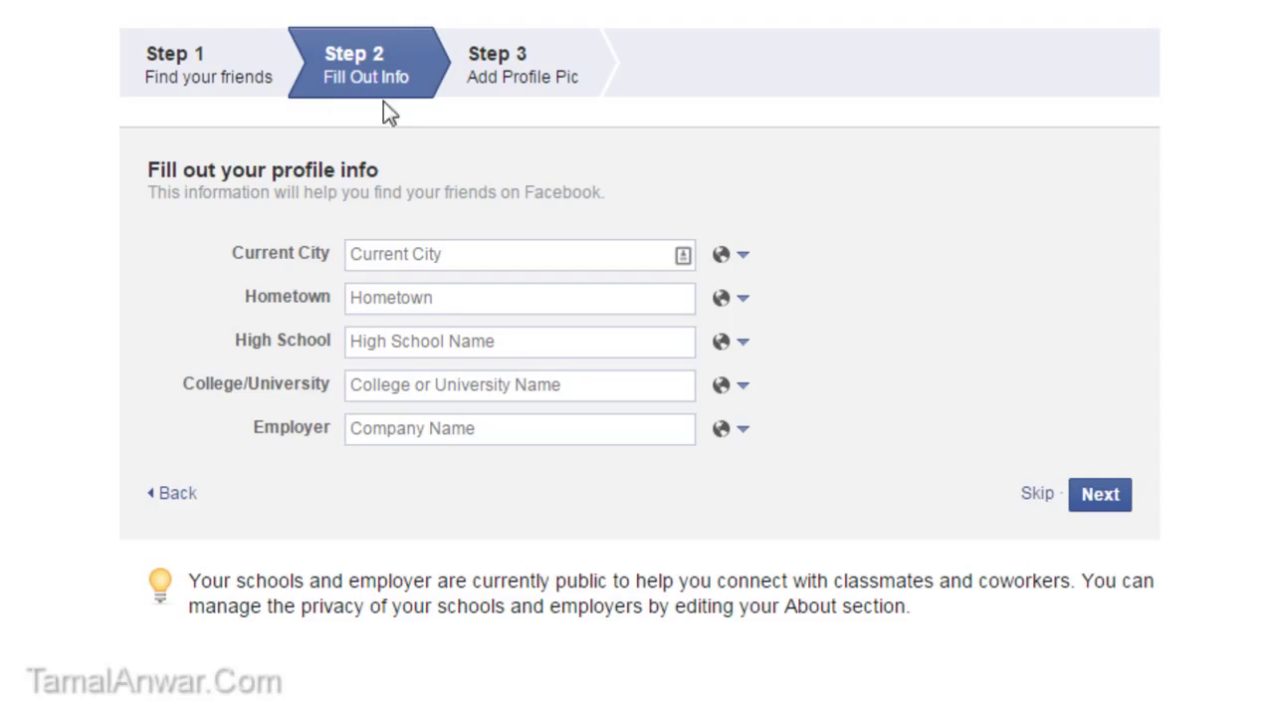
Step: Set Current City and Hometown to Dhaka, Bangladesh, then continue to the profile picture step
left_click(378, 250)
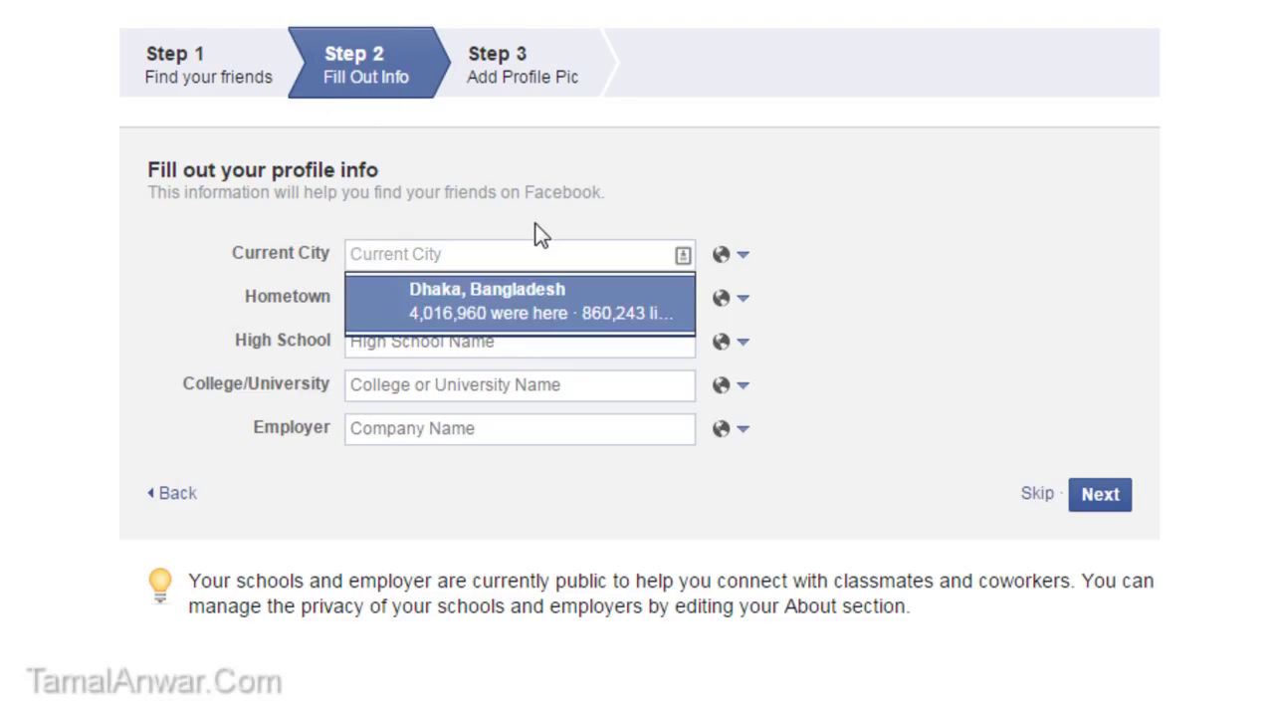
left_click(448, 303)
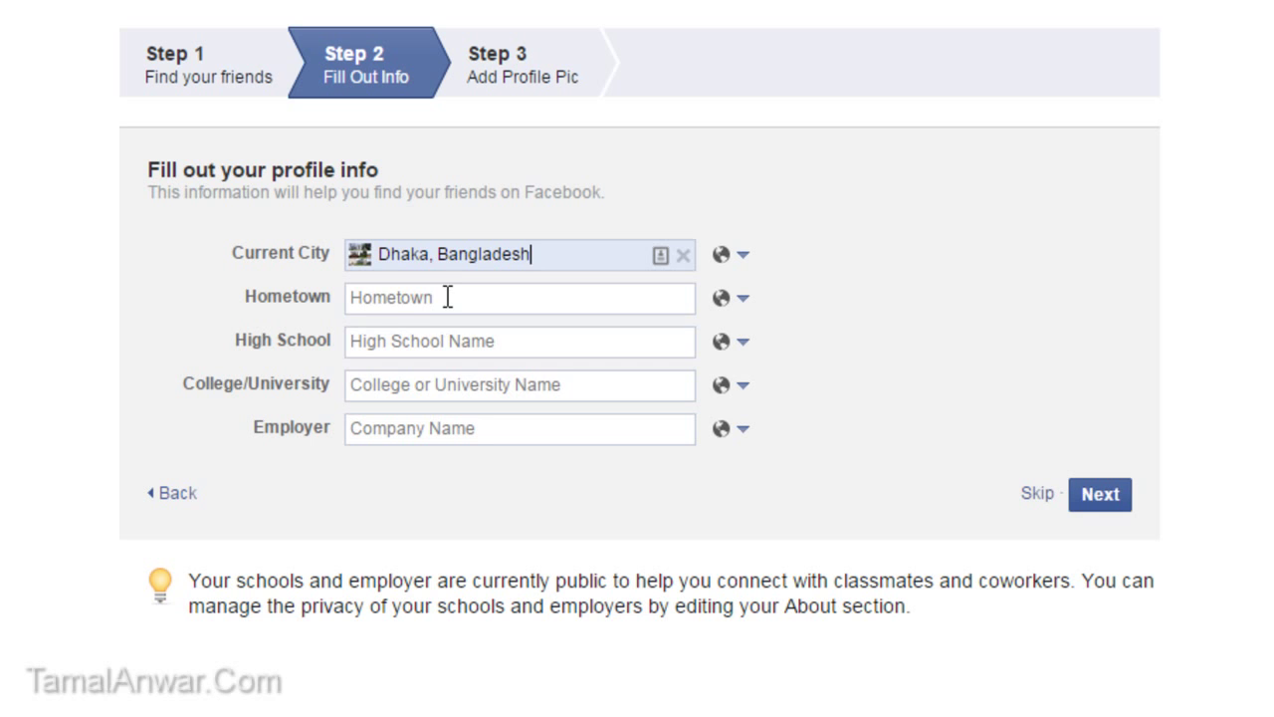
left_click(446, 296)
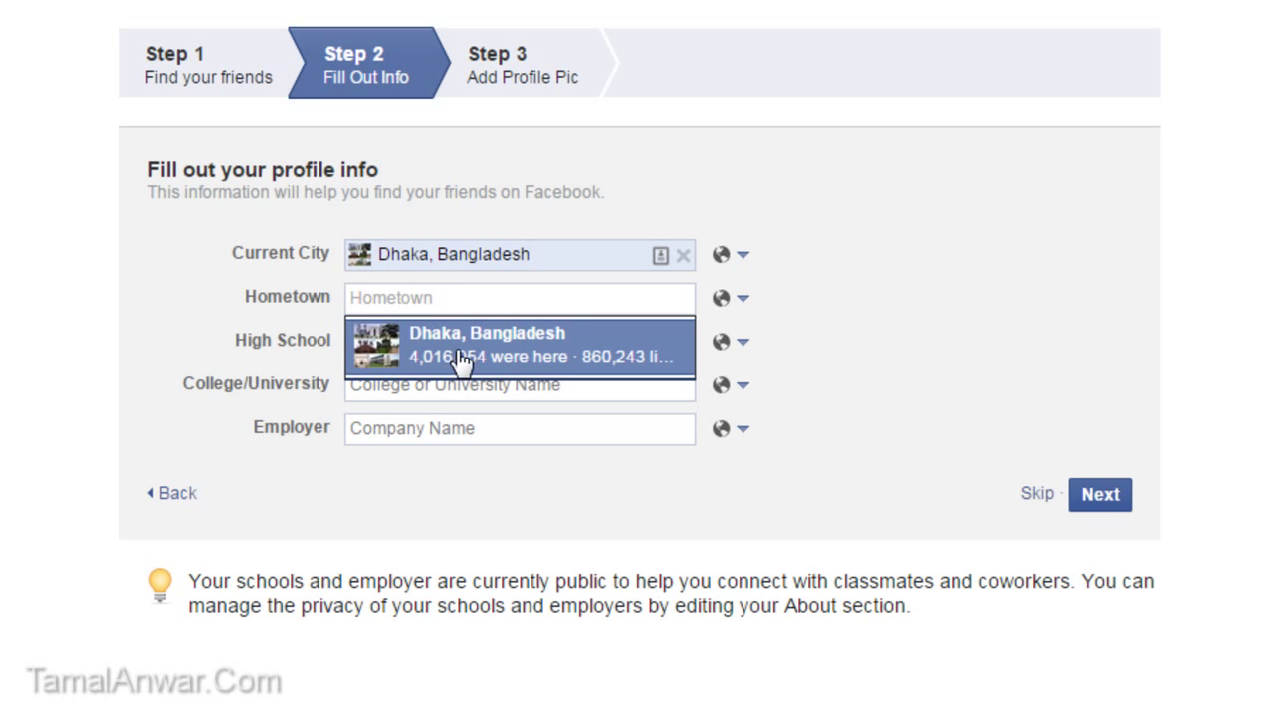
left_click(455, 358)
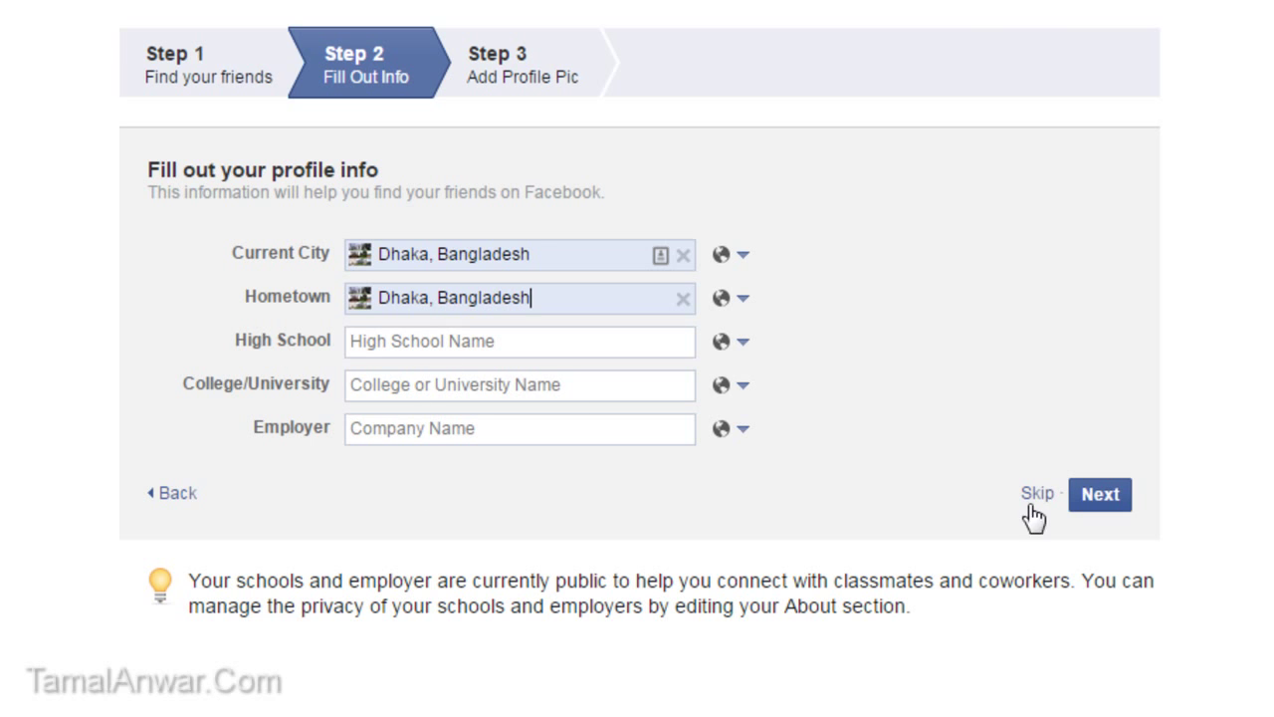
left_click(1100, 498)
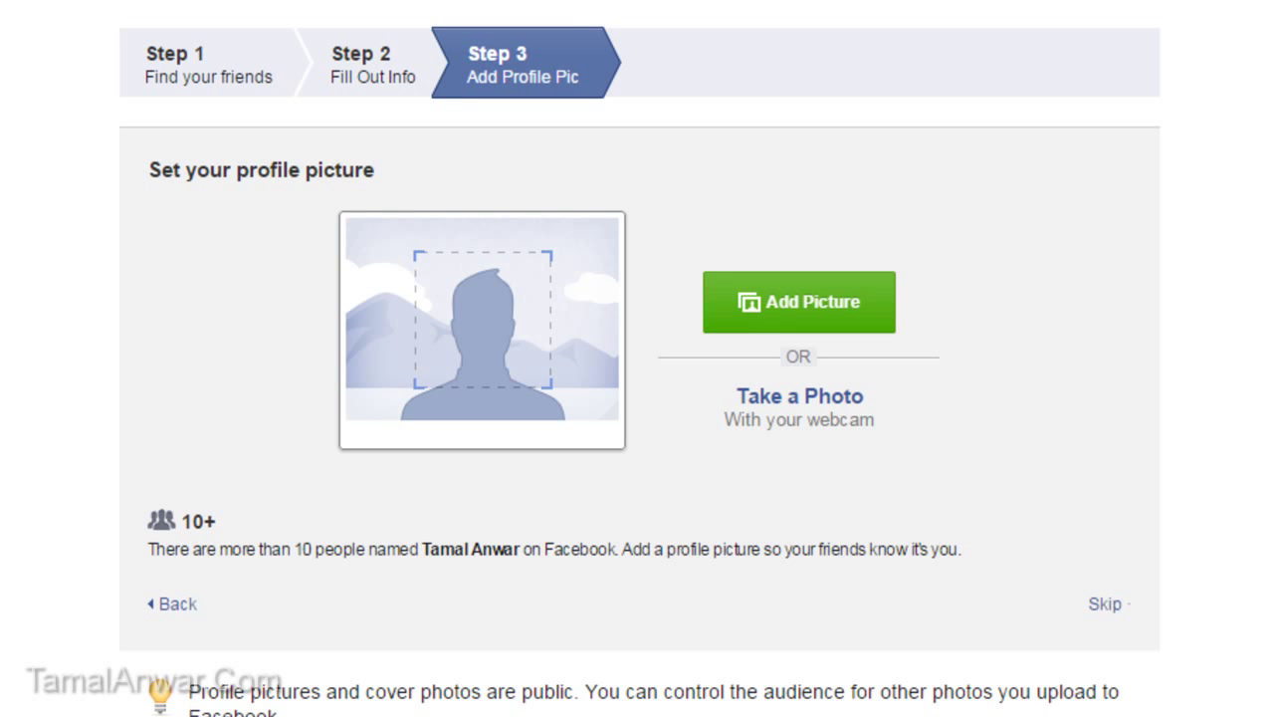
Step: Use Add Picture to browse the computer for a profile photo
scroll(554, 256, "down", 3)
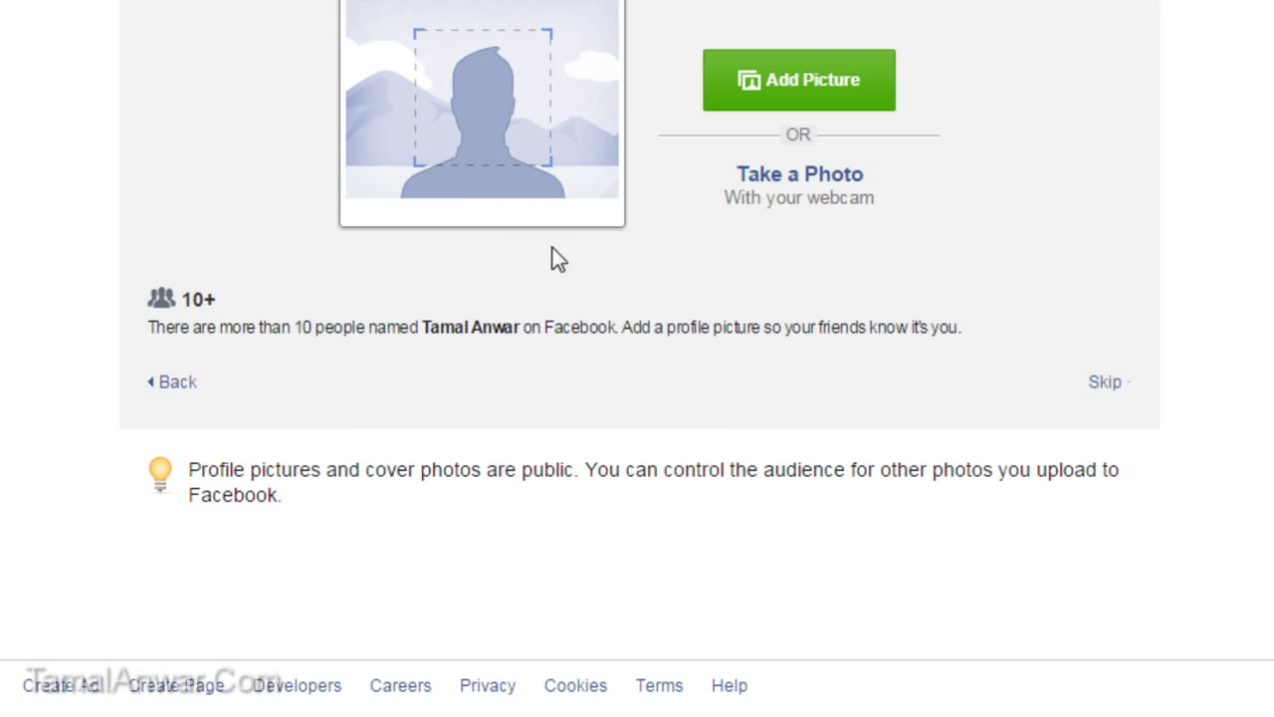
scroll(498, 259, "up", 3)
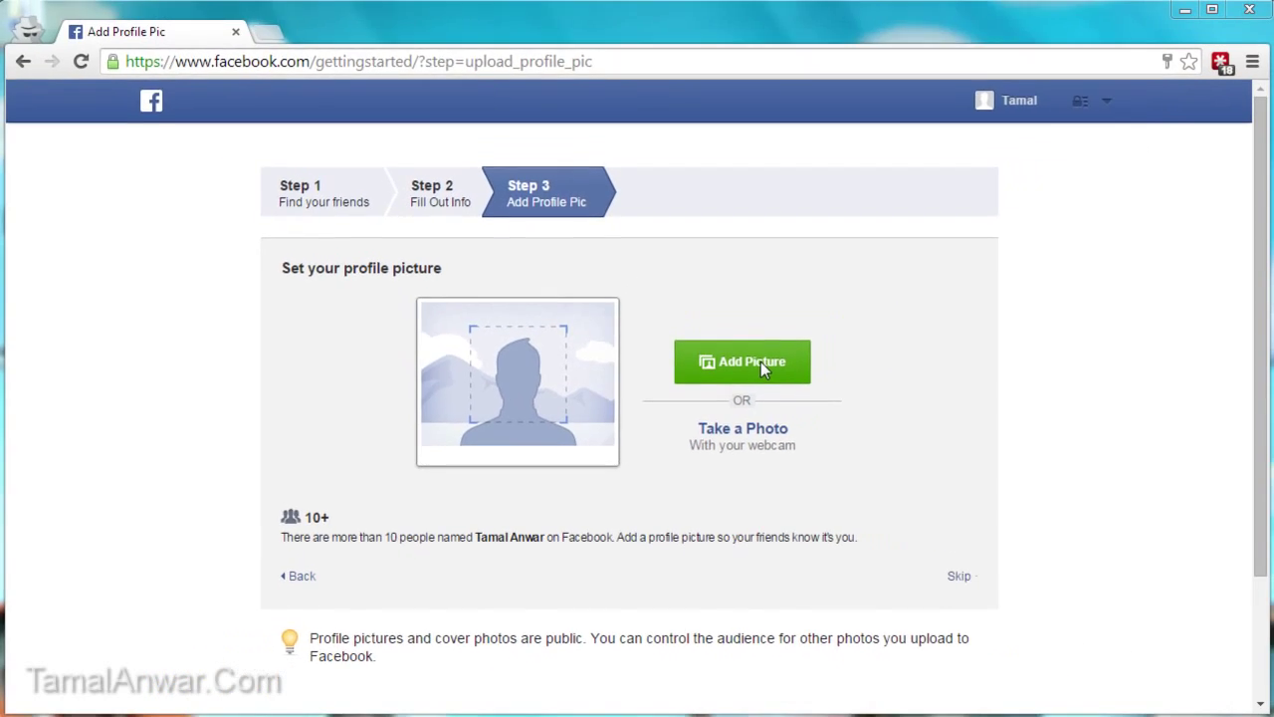
left_click(785, 337)
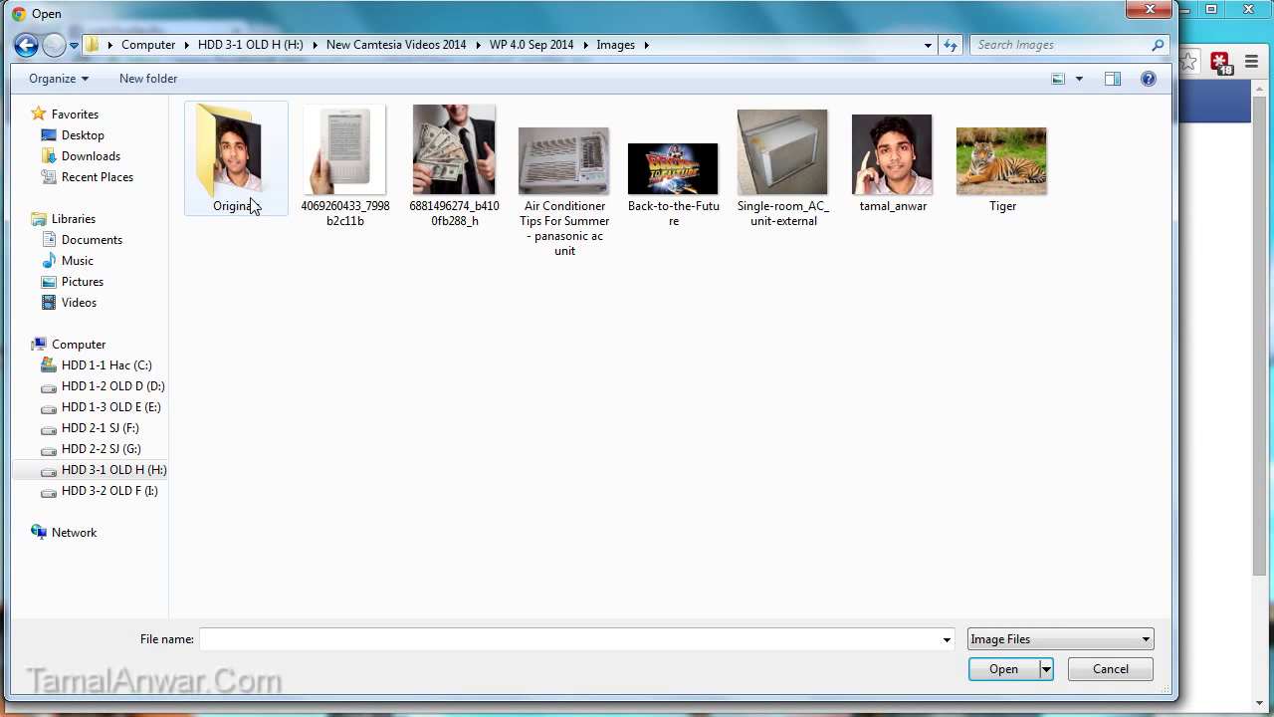
Step: Upload the portrait photo from the Originals folder as the profile picture
double_click(233, 158)
left_click(238, 144)
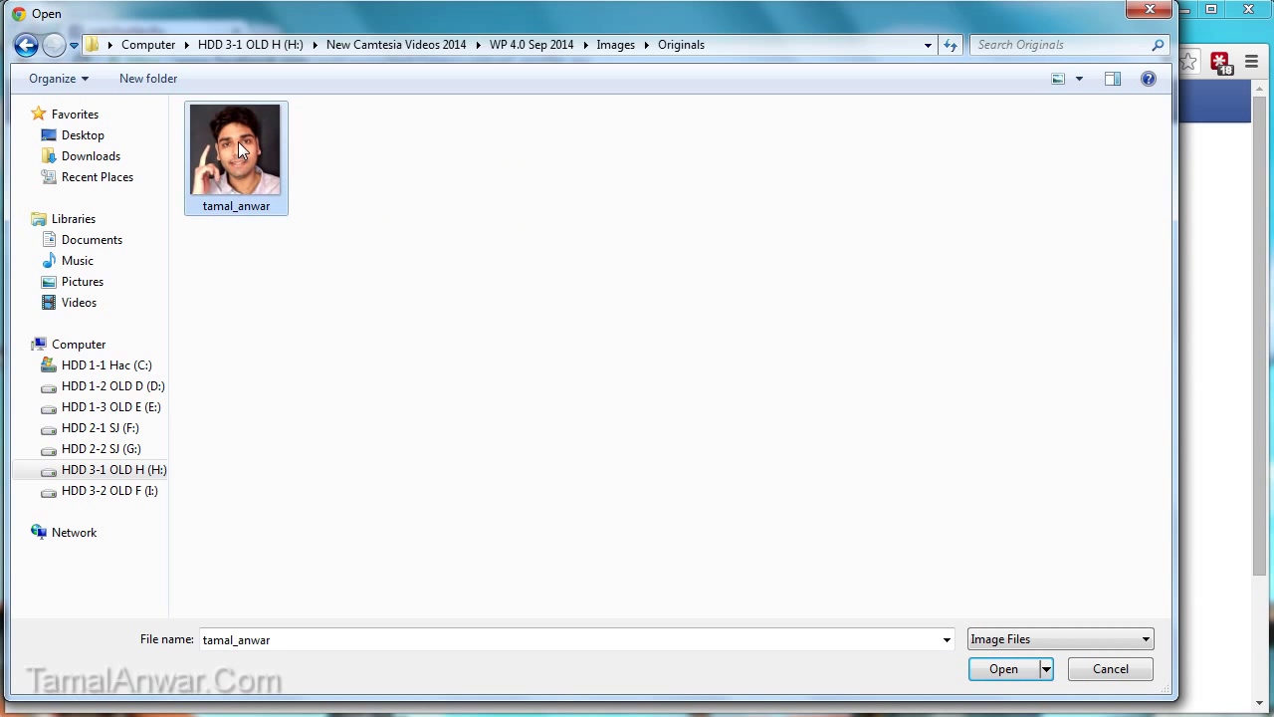
double_click(238, 147)
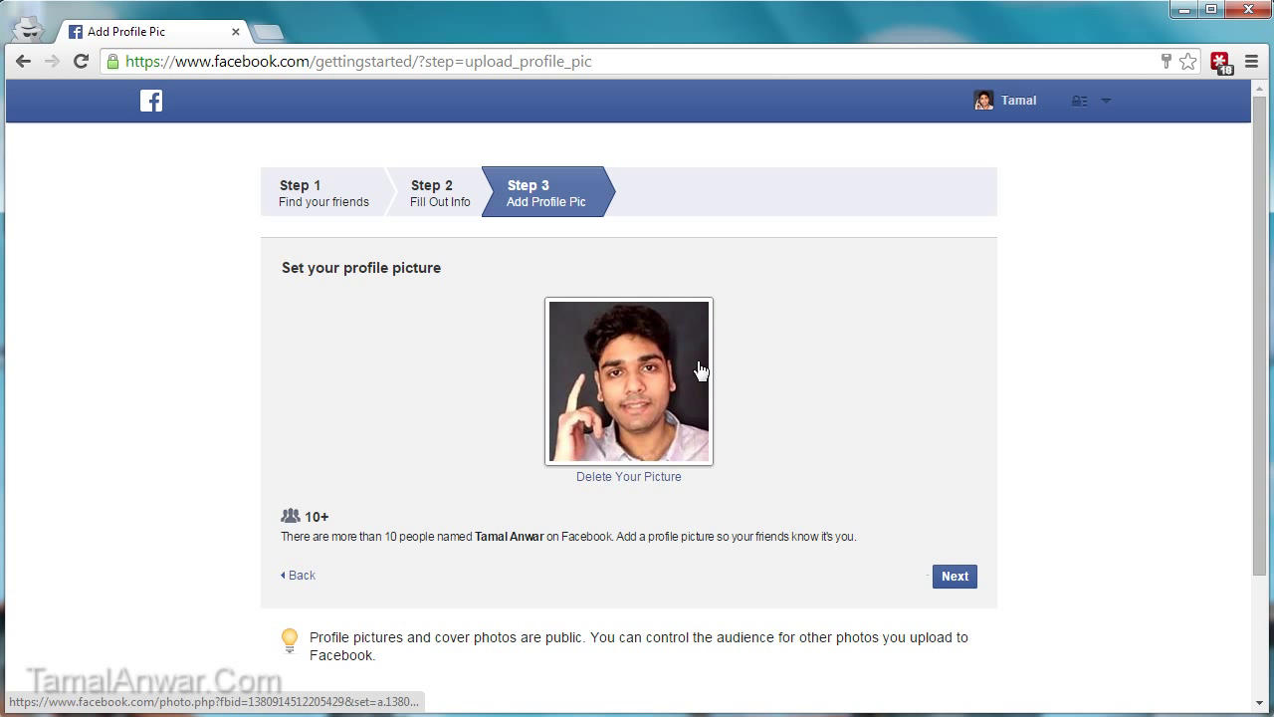
Step: Accept the uploaded photo and finish setup to reach the Welcome page
left_click(954, 576)
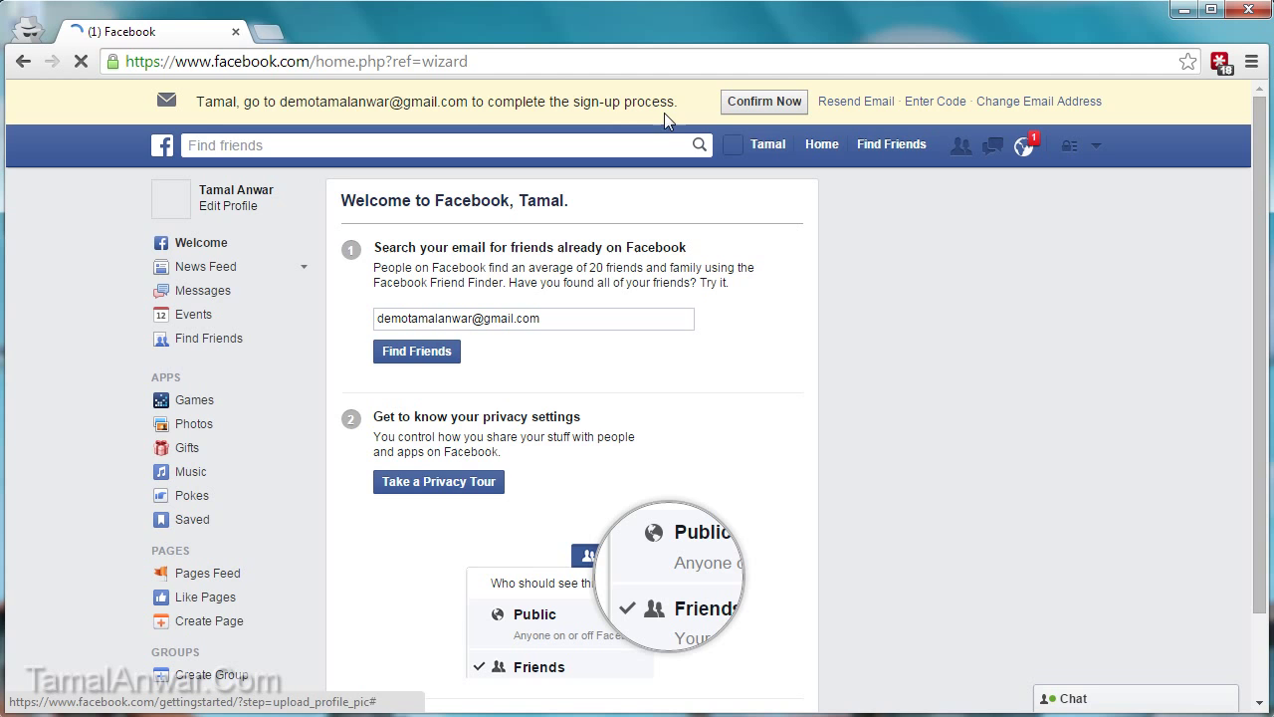
Step: In a new tab, open the Gmail inbox's Social category and the Facebook confirmation email
left_click(267, 32)
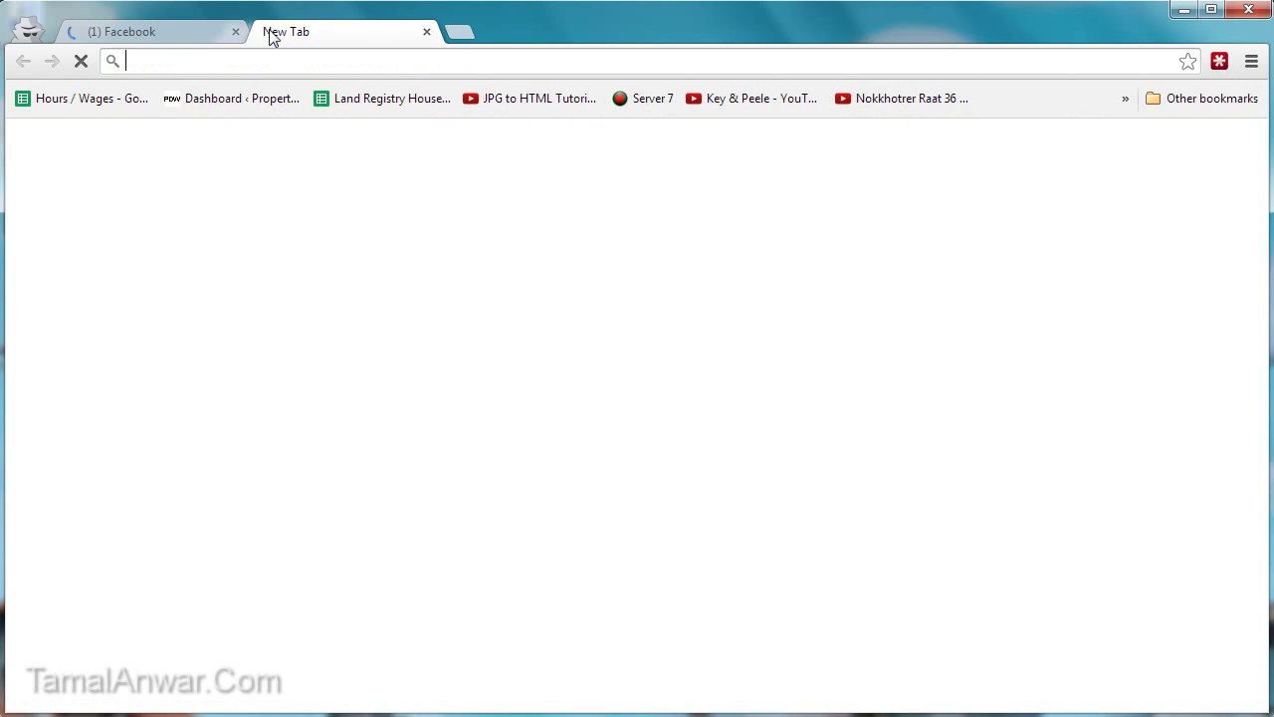
type("gmail")
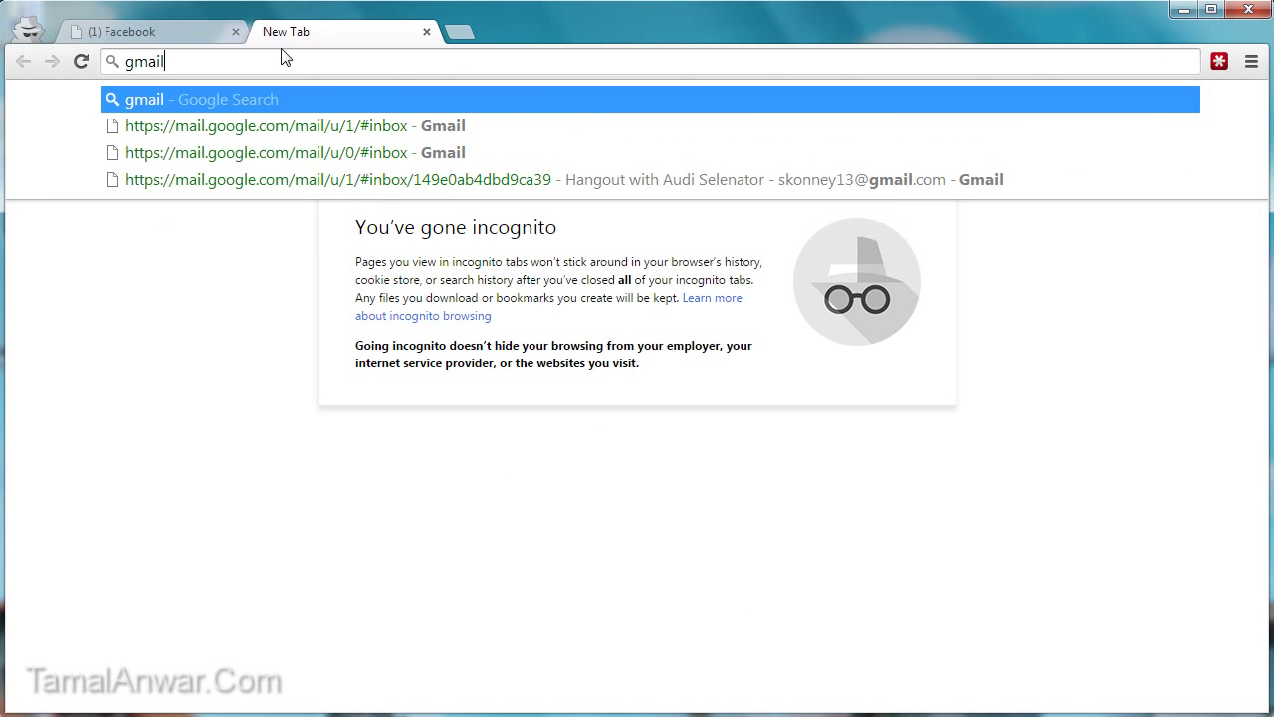
key("Down")
key("Return")
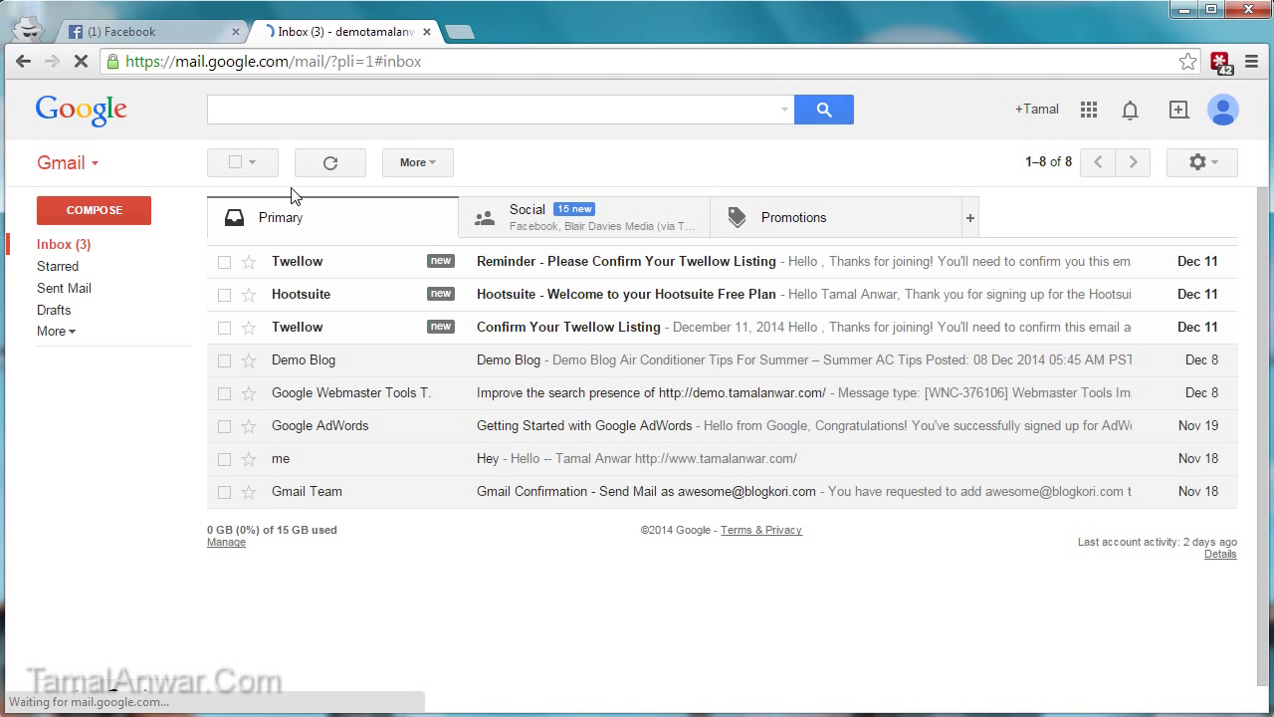
left_click(565, 219)
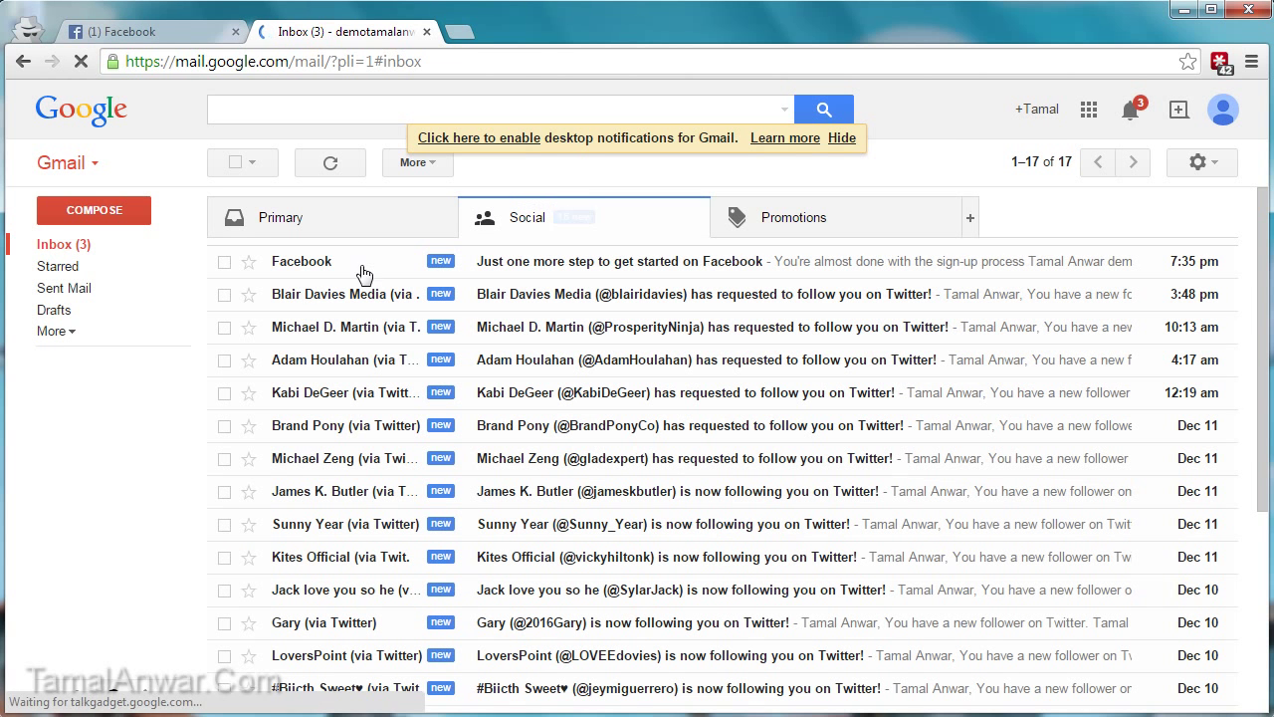
left_click(473, 267)
scroll(475, 375, "down", 2)
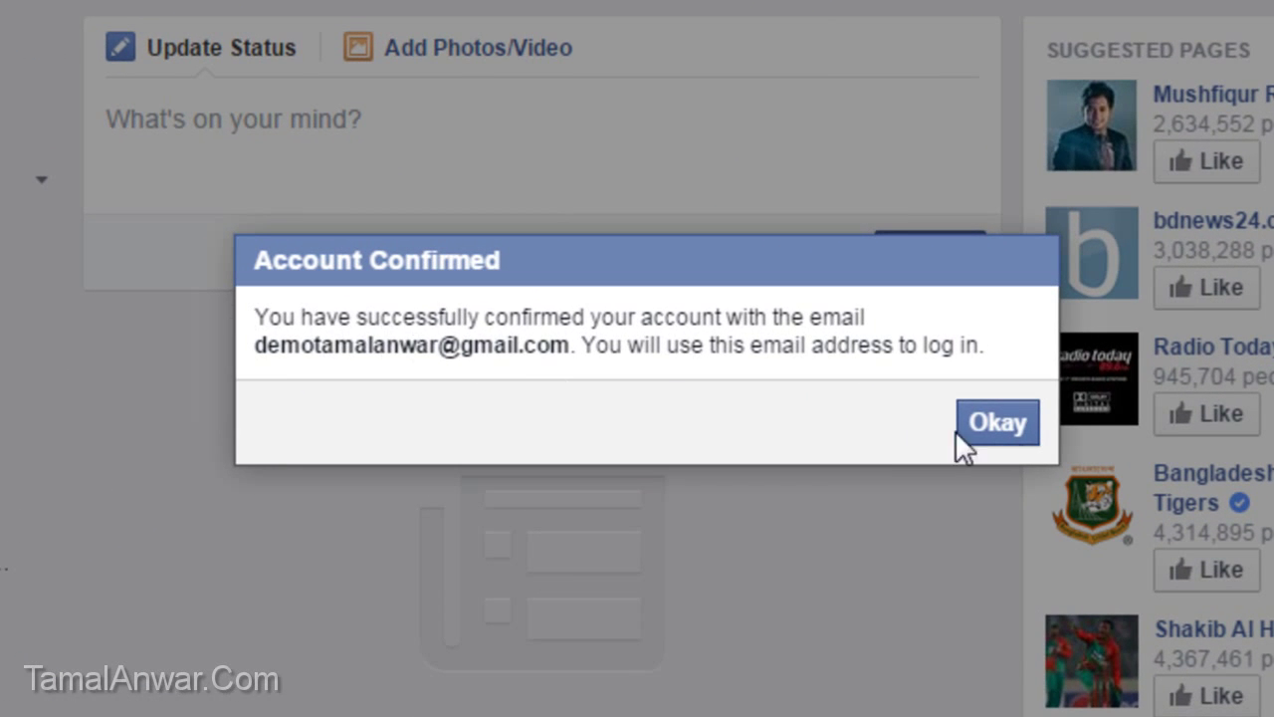
Step: Dismiss the Account Confirmed notice and close the Gmail tab
left_click(986, 438)
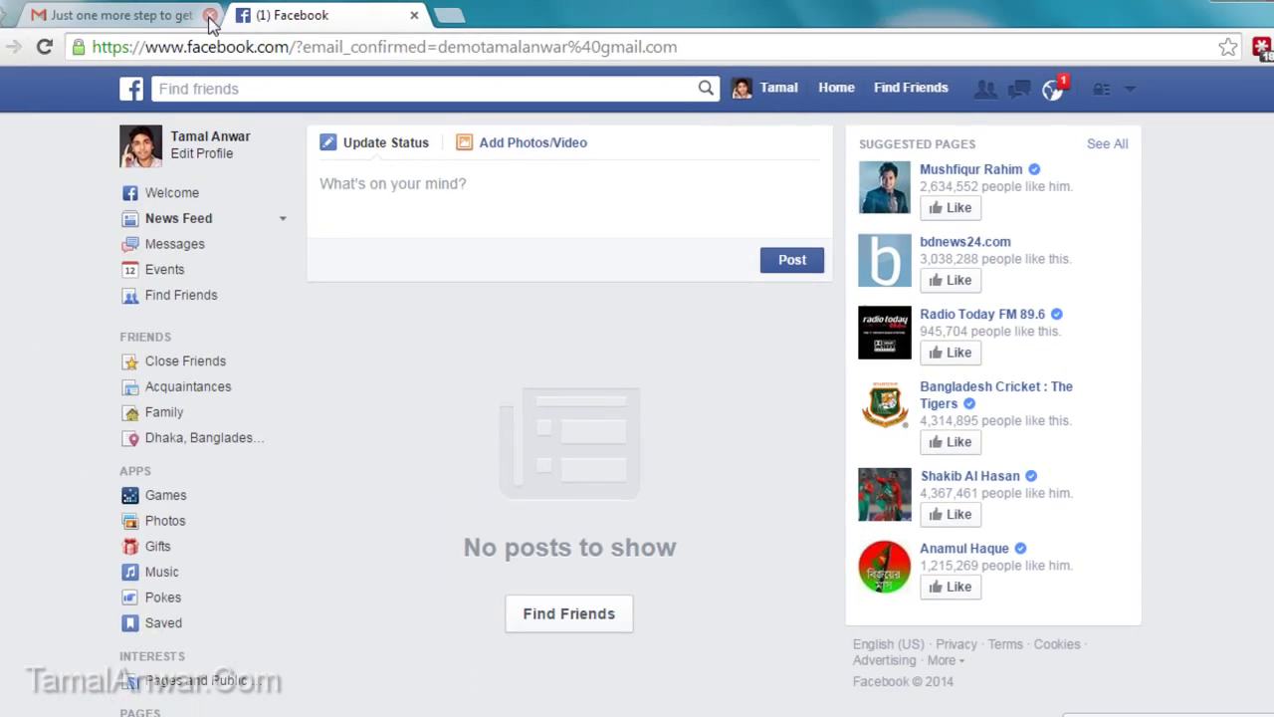
left_click(224, 31)
left_click(236, 32)
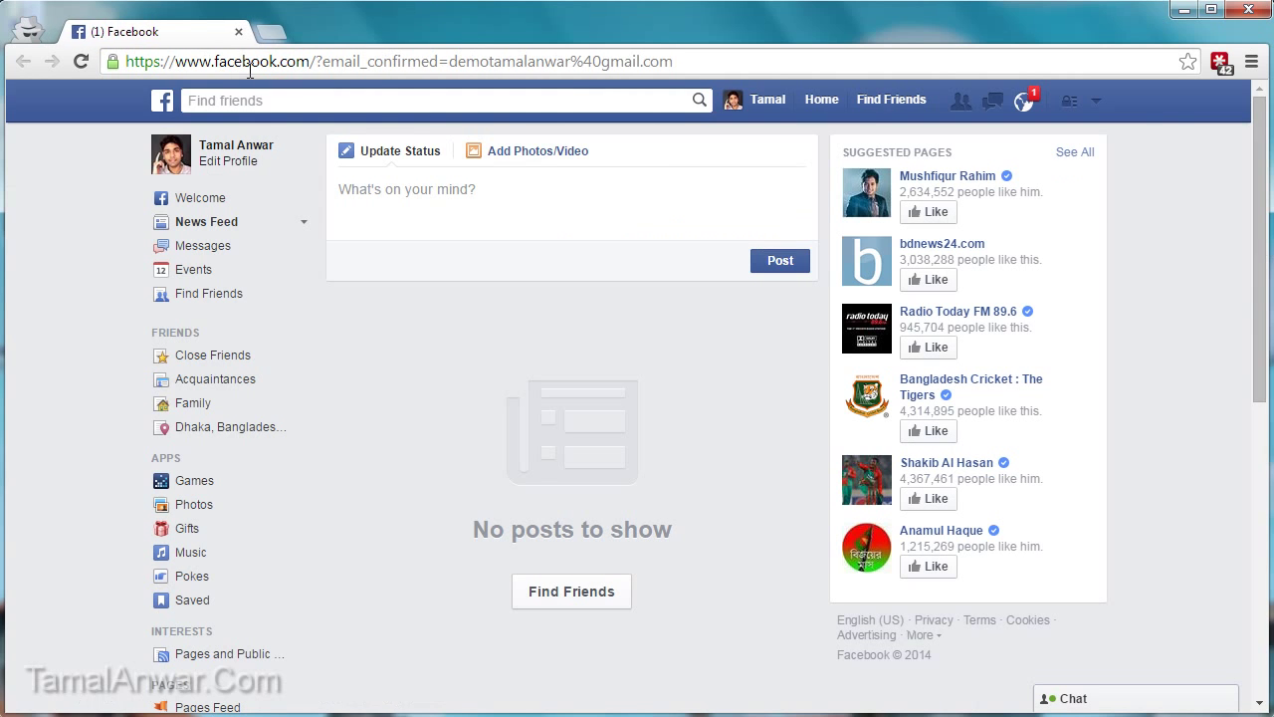